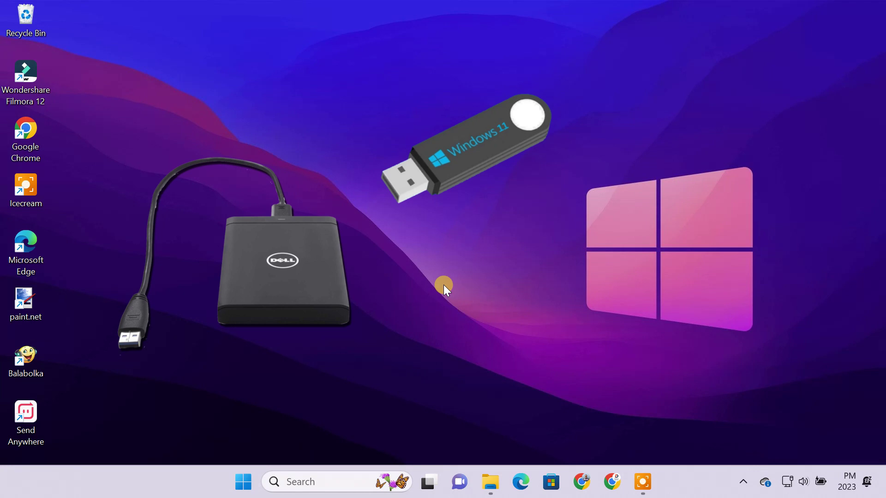
Step: Open File Explorer on This PC to see the connected drives, including TOSHIBA (F:)
{"action": "left_click", "coordinate": [489, 492]}
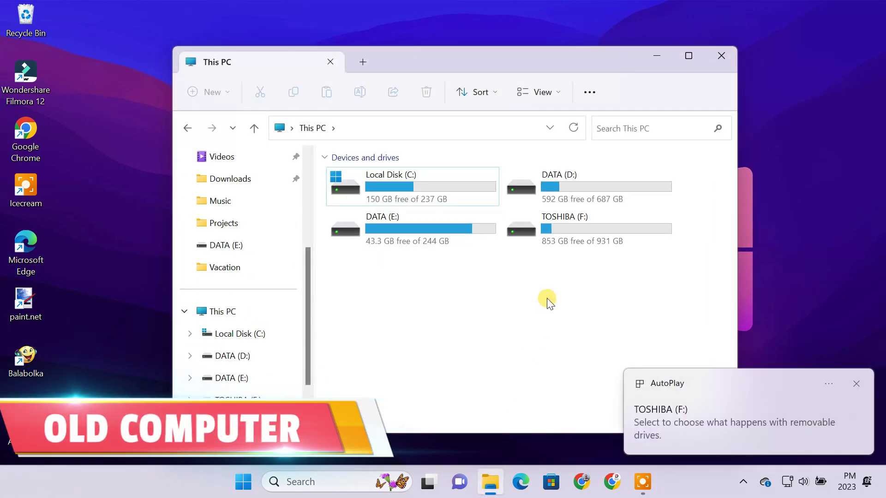
Step: Dismiss AutoPlay and quick-format the TOSHIBA (F:) drive as NTFS, erasing all its data
{"action": "left_click", "coordinate": [856, 385]}
{"action": "left_click", "coordinate": [596, 238]}
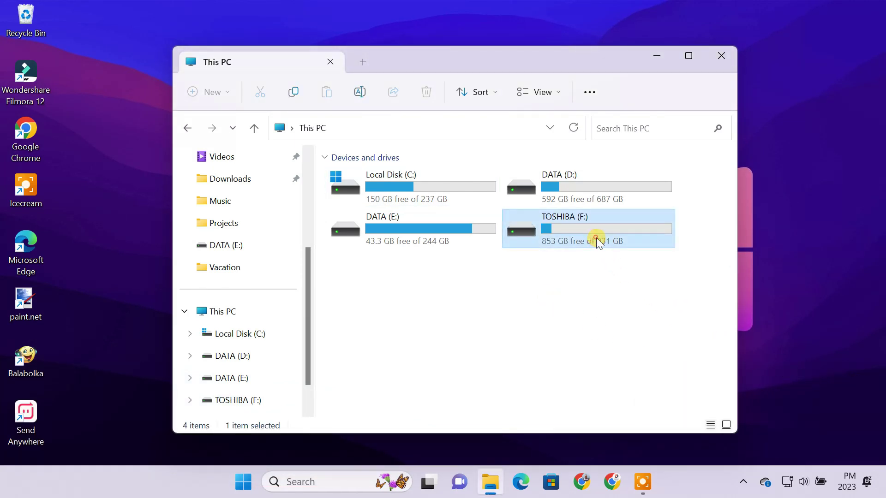
{"action": "right_click", "coordinate": [596, 237]}
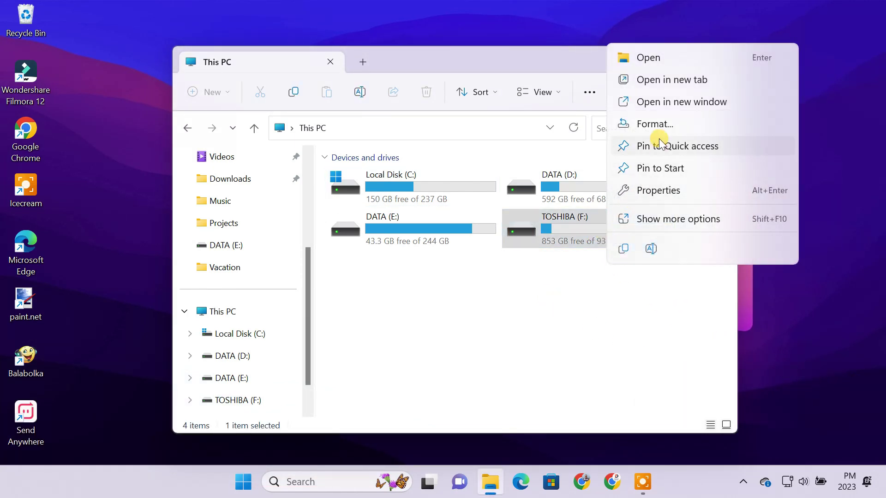
{"action": "left_click", "coordinate": [658, 124]}
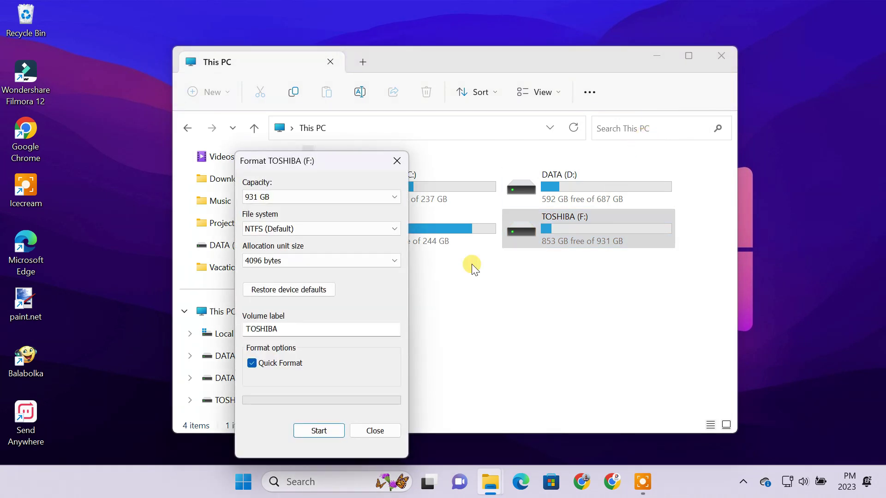
{"action": "left_click", "coordinate": [318, 429]}
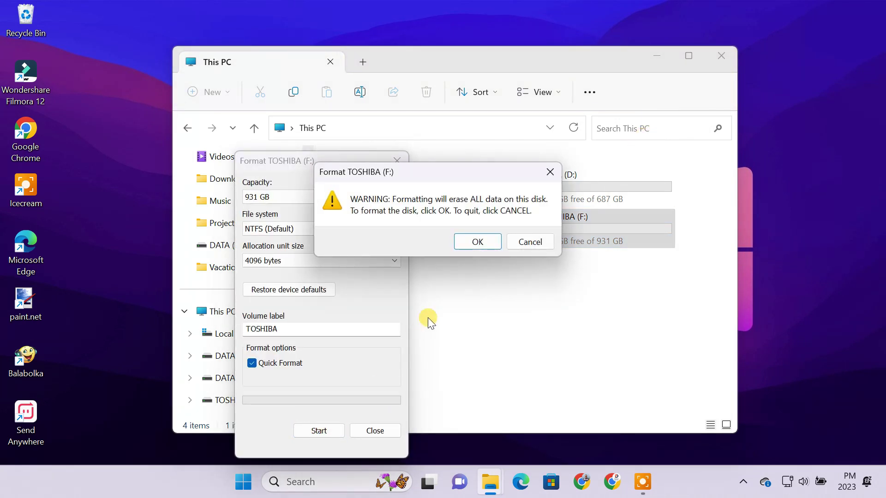
{"action": "left_click", "coordinate": [469, 245]}
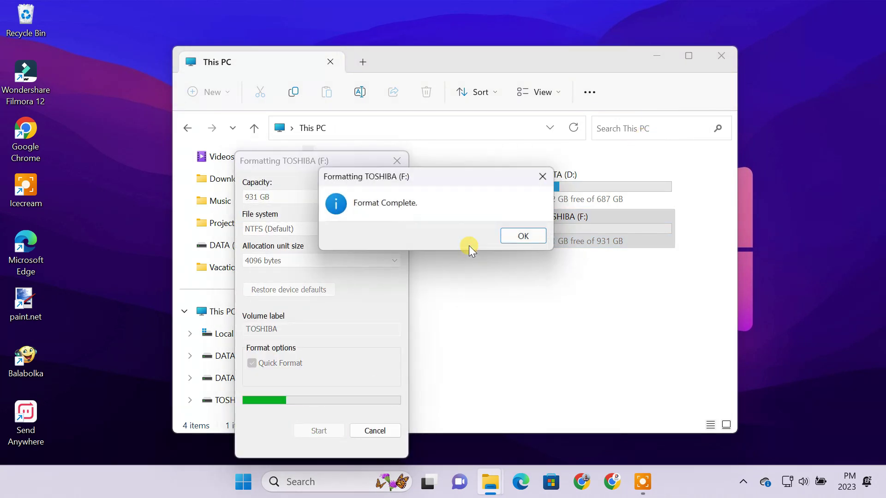
{"action": "left_click", "coordinate": [524, 235]}
{"action": "left_click", "coordinate": [383, 429]}
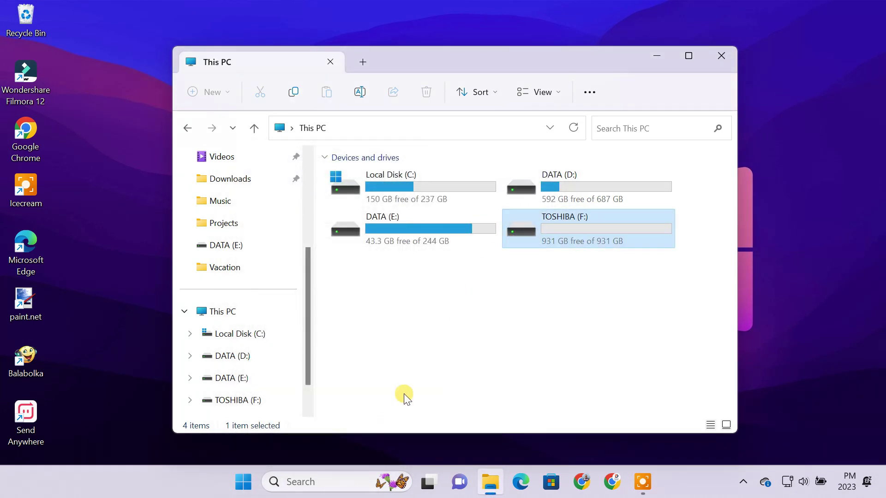
Step: Inspect Local Disk (C:)'s Users and Program Files folders, then minimize File Explorer
{"action": "left_click", "coordinate": [425, 183]}
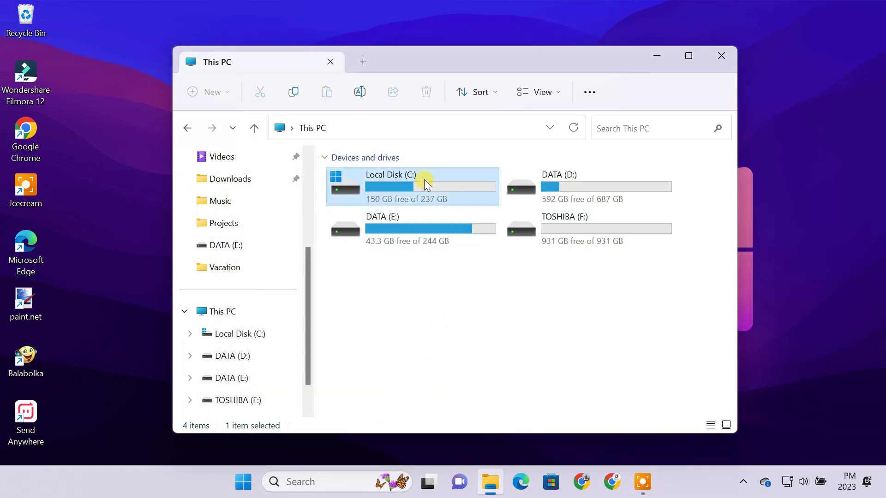
{"action": "double_click", "coordinate": [425, 180]}
{"action": "left_click", "coordinate": [374, 282]}
{"action": "left_click", "coordinate": [370, 268]}
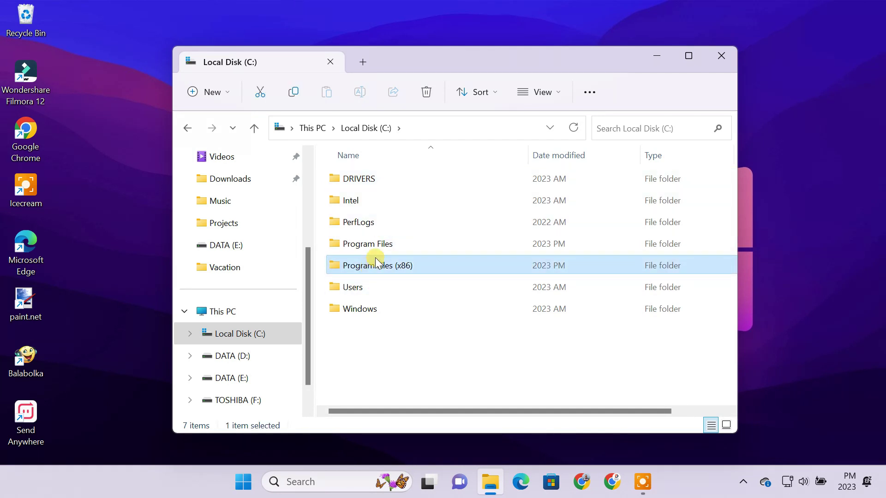
{"action": "left_click", "coordinate": [383, 244]}
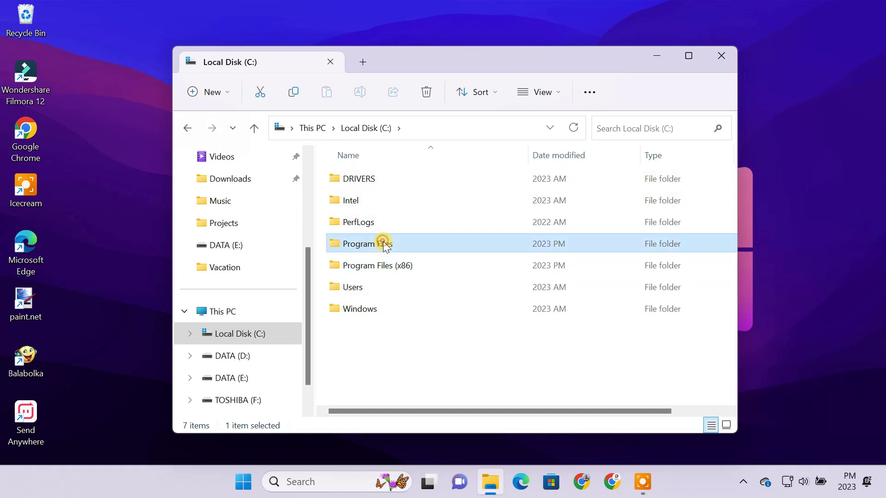
{"action": "left_click", "coordinate": [185, 129]}
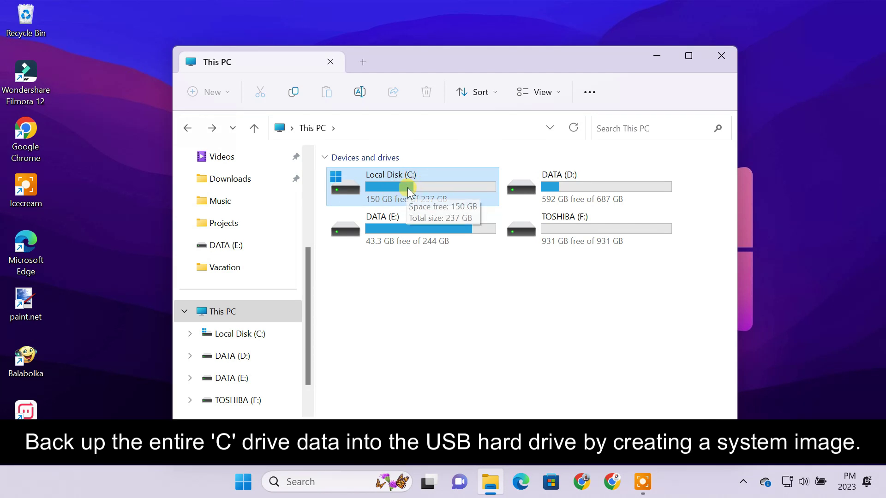
{"action": "left_click", "coordinate": [589, 233]}
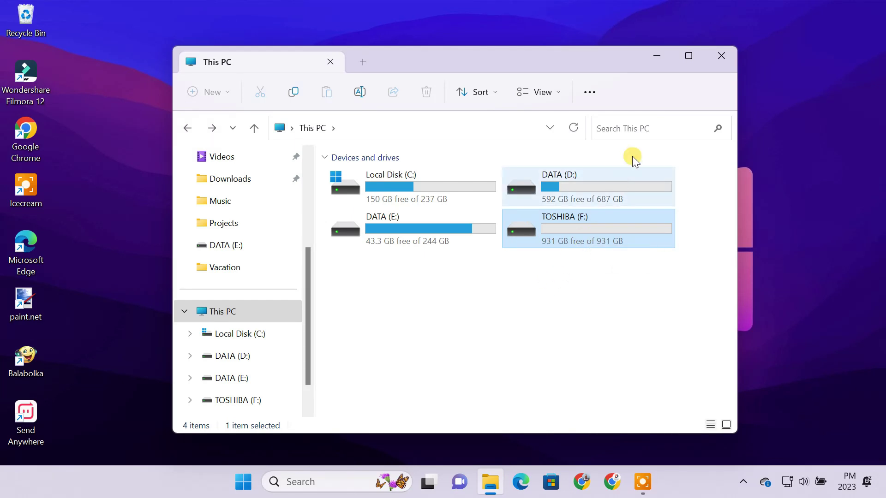
{"action": "left_click", "coordinate": [658, 56]}
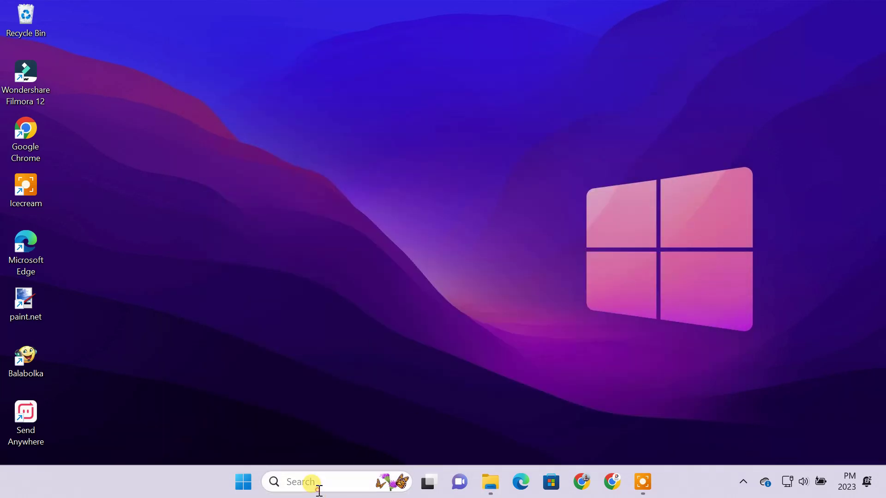
Step: Search for Control Panel and go to System and Security > File History
{"action": "left_click", "coordinate": [318, 482]}
{"action": "type", "text": "control panel"}
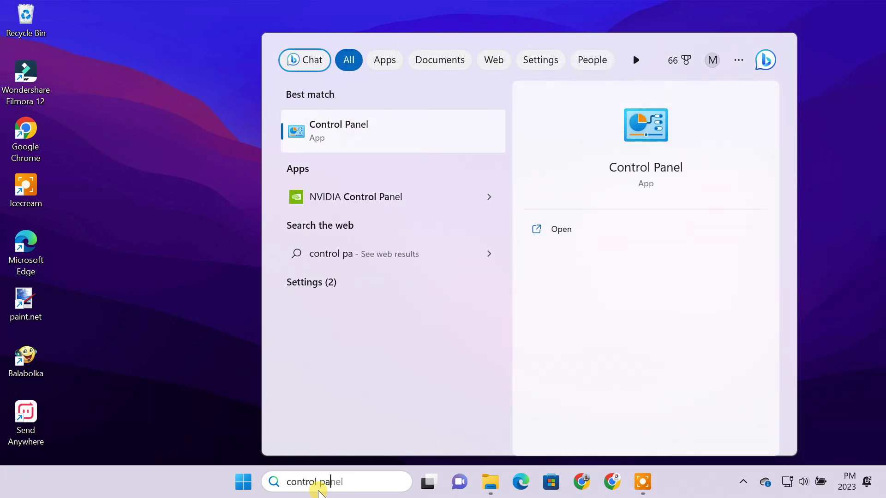
{"action": "left_click", "coordinate": [392, 125]}
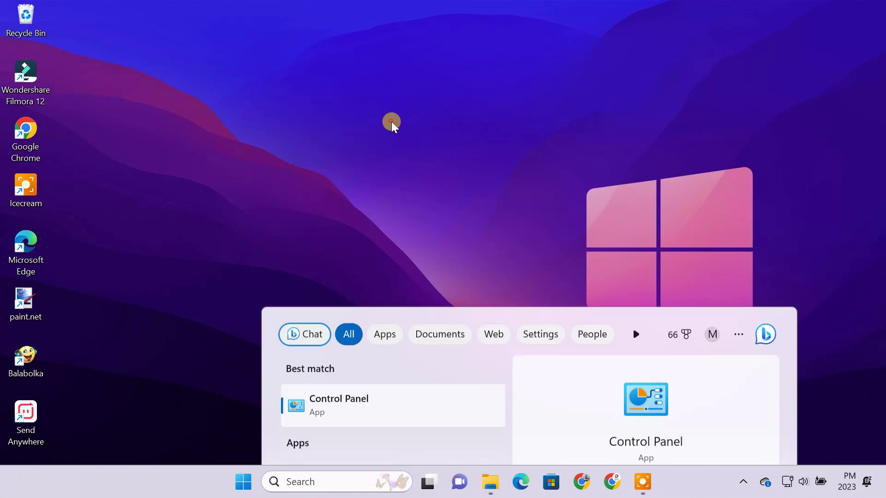
{"action": "left_click", "coordinate": [323, 163]}
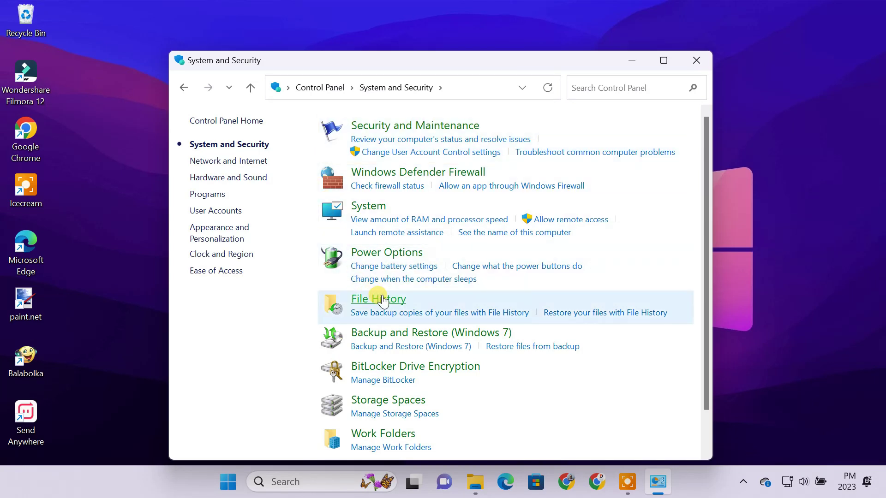
{"action": "left_click", "coordinate": [384, 299]}
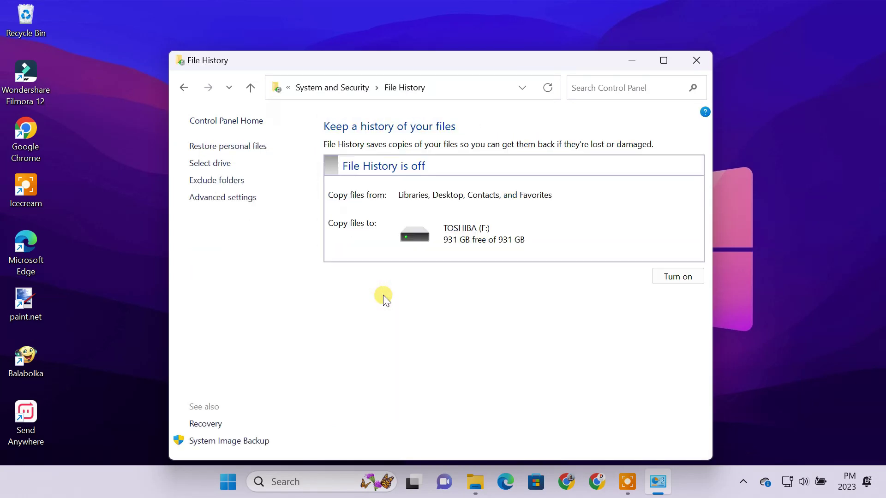
Step: Start creating a system image with TOSHIBA (F:) as the hard-disk destination
{"action": "left_click", "coordinate": [253, 444]}
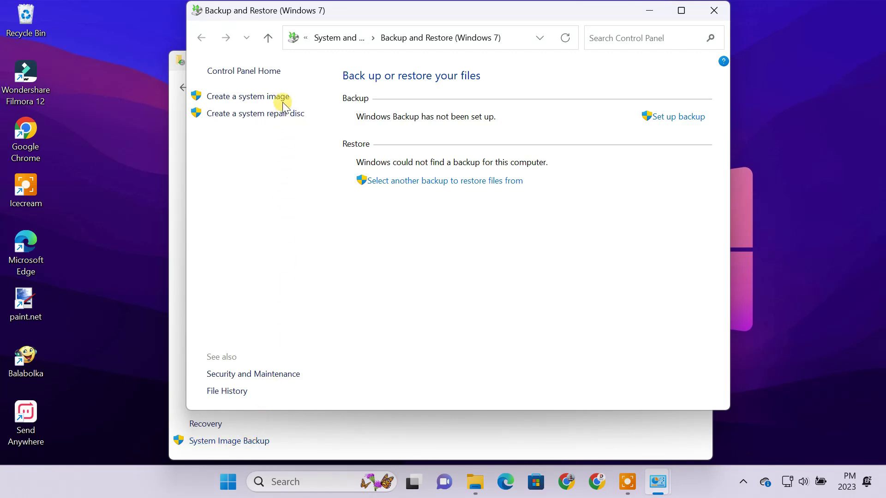
{"action": "left_click", "coordinate": [264, 97]}
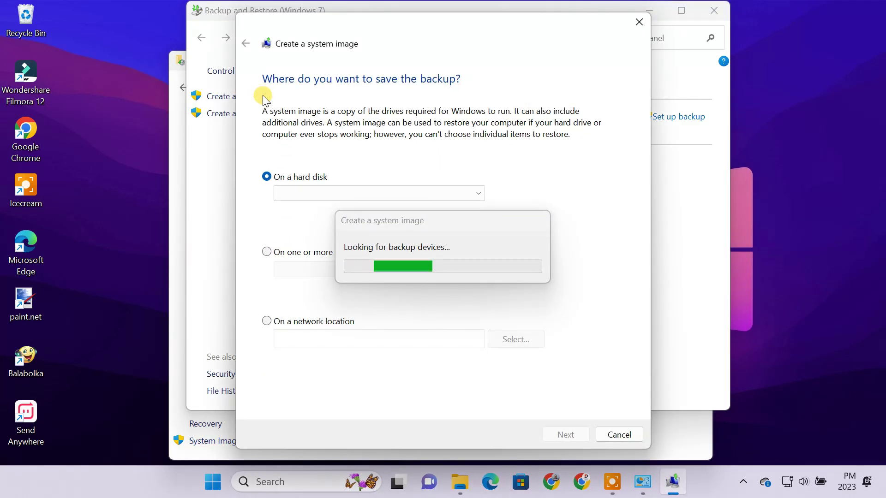
{"action": "left_click", "coordinate": [367, 195]}
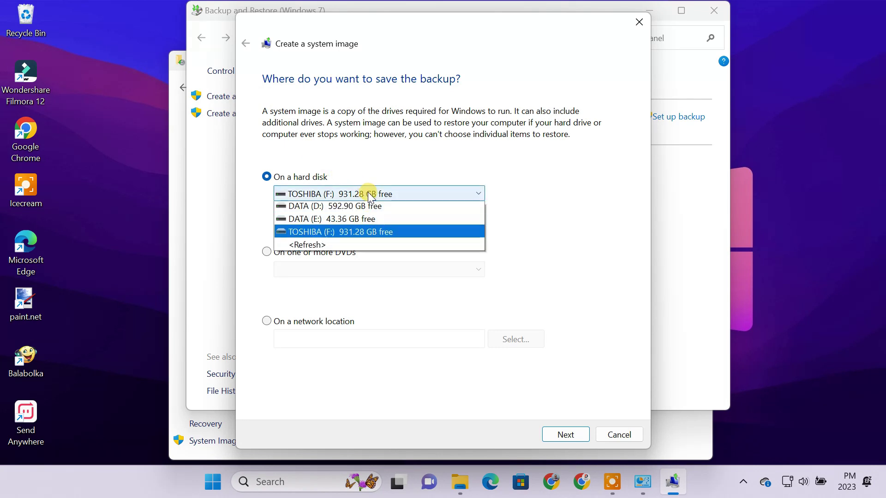
{"action": "left_click", "coordinate": [337, 235]}
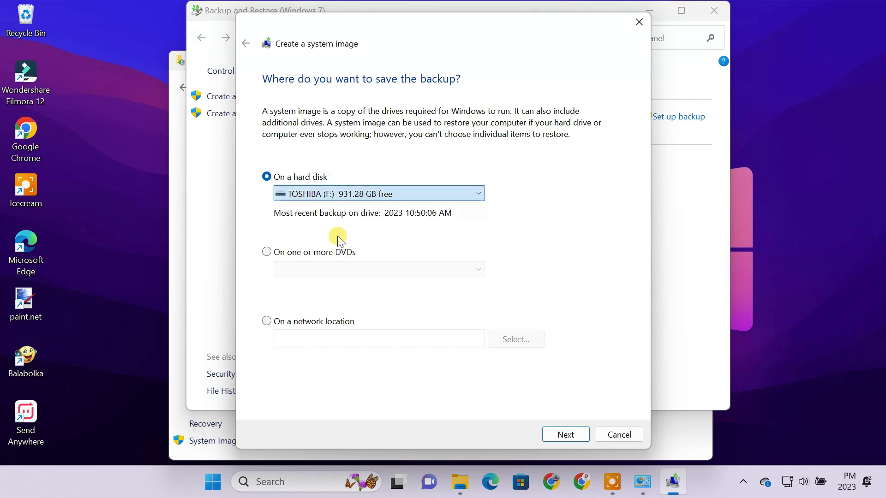
{"action": "left_click", "coordinate": [550, 432]}
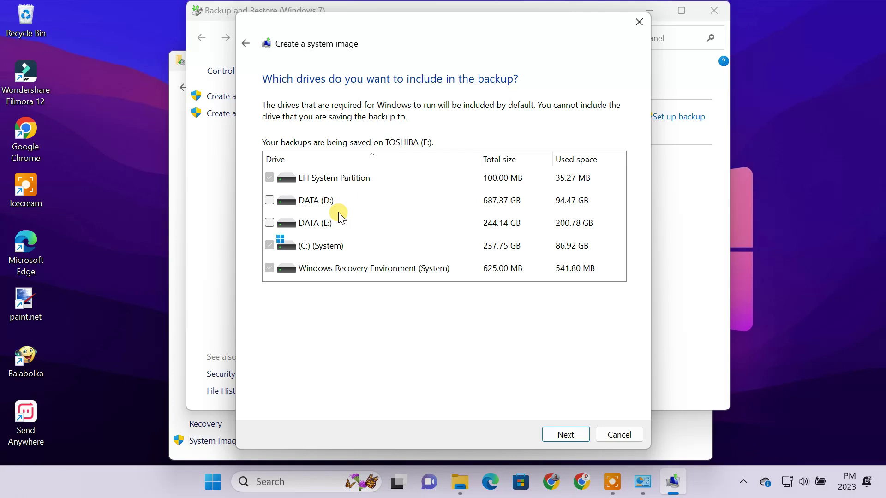
Step: Back up the EFI, C: and Recovery partitions without a repair disc, then close Backup and Restore
{"action": "left_click", "coordinate": [578, 437]}
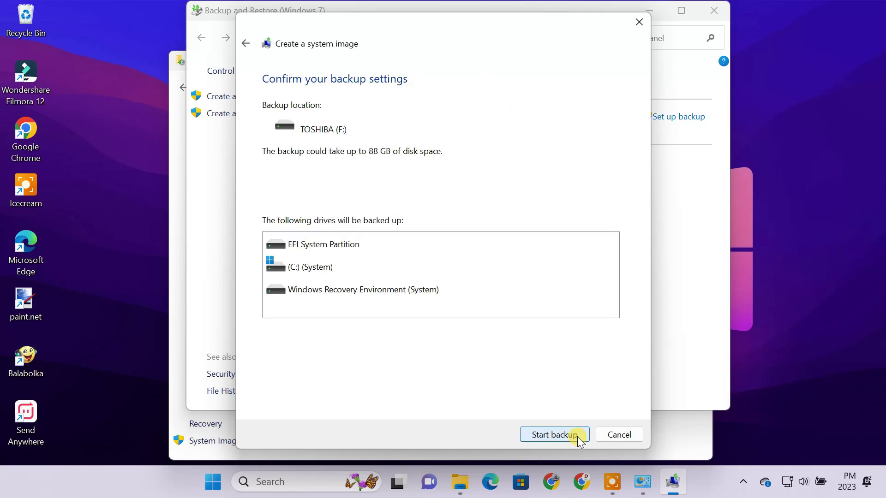
{"action": "left_click", "coordinate": [545, 437]}
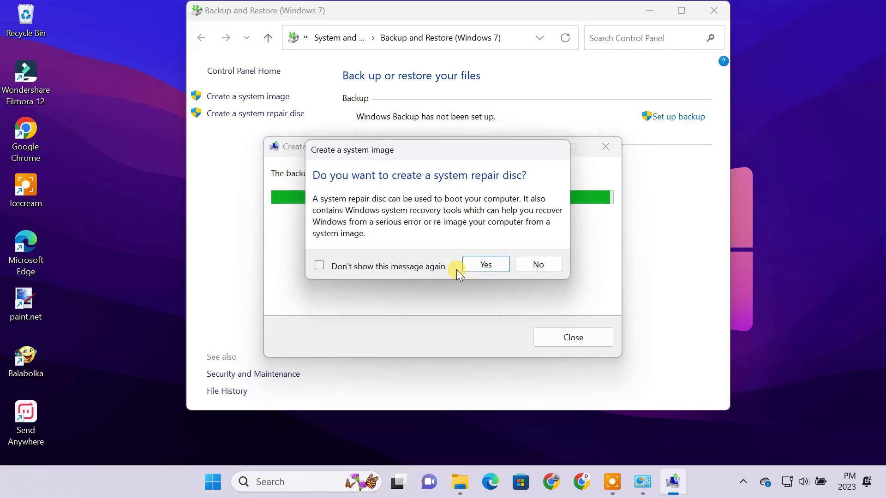
{"action": "left_click", "coordinate": [540, 265]}
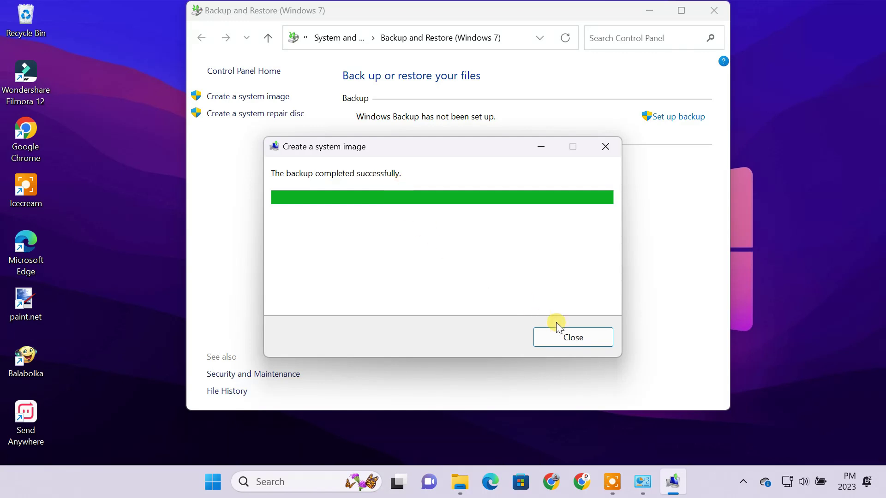
{"action": "left_click", "coordinate": [571, 335]}
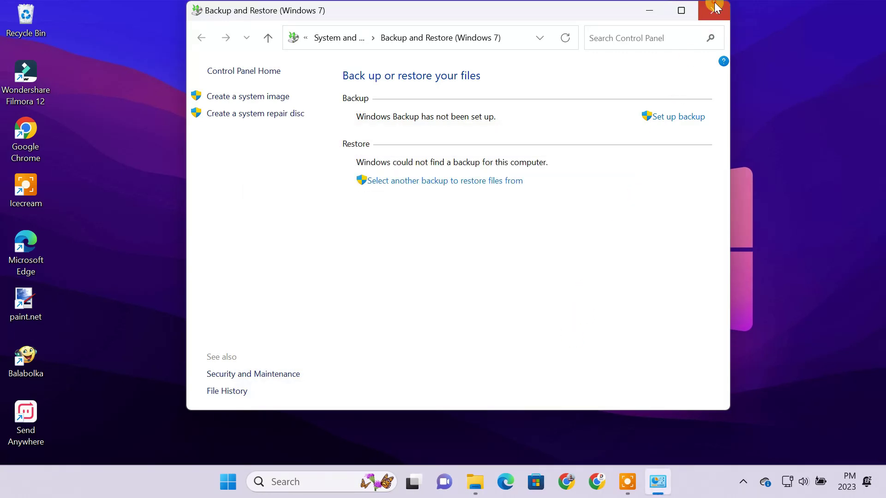
{"action": "left_click", "coordinate": [713, 10]}
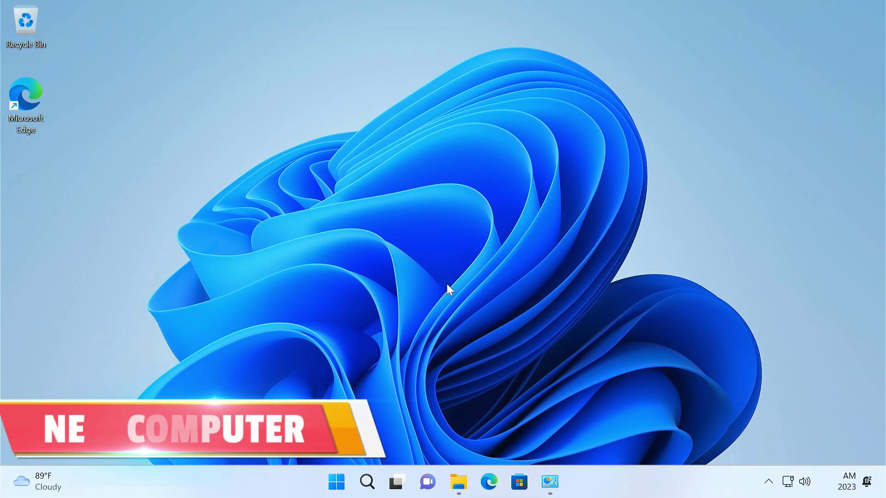
Step: Minimize Programs and Features and view This PC with HP USB Drive (D:) and UEFI_NTFS (E:)
{"action": "left_click", "coordinate": [550, 482]}
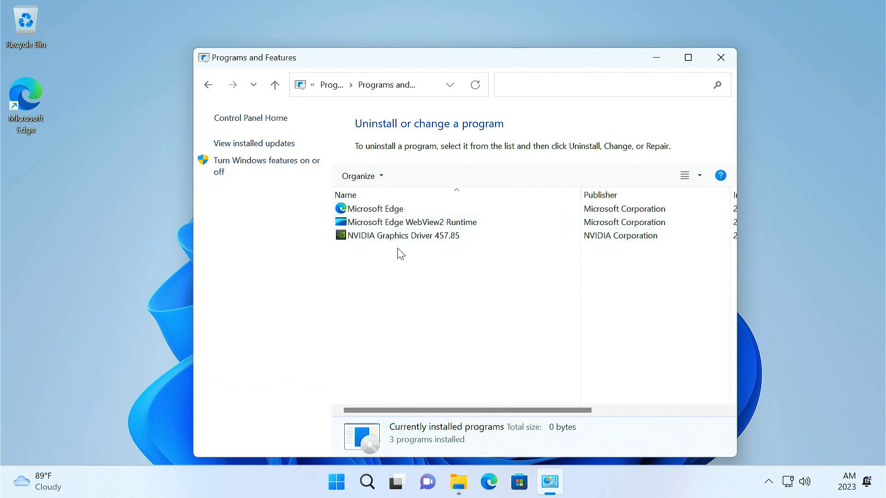
{"action": "left_click", "coordinate": [654, 64]}
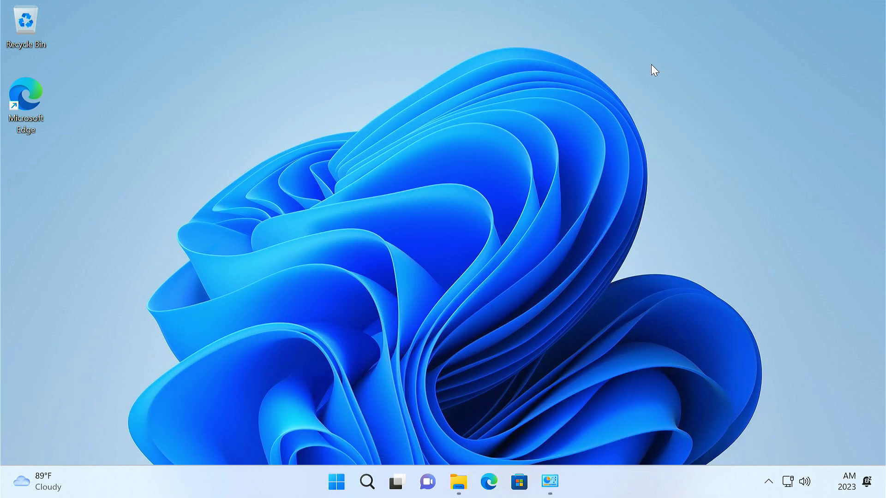
{"action": "left_click", "coordinate": [466, 488]}
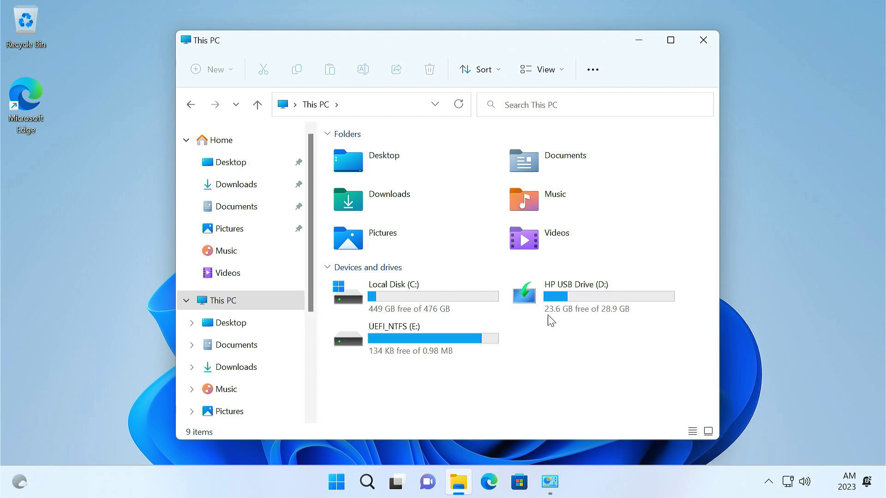
Step: Close File Explorer and restart the PC into the Lenovo Boot Menu
{"action": "left_click", "coordinate": [555, 300]}
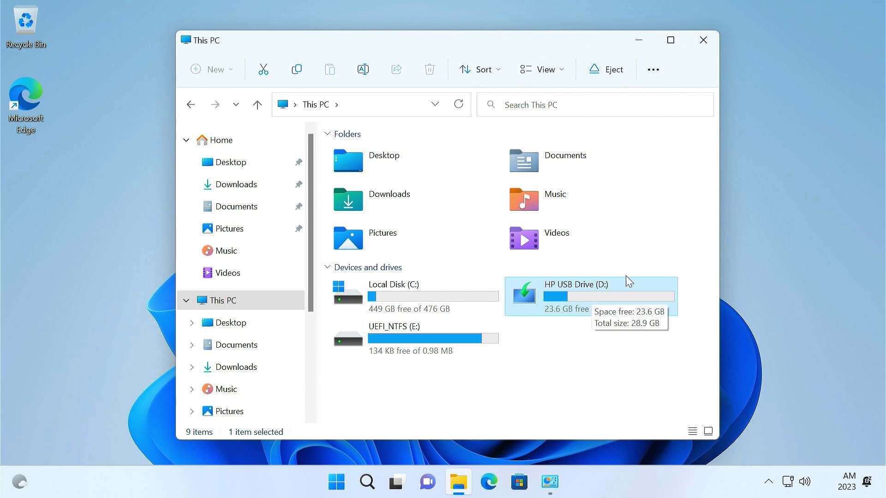
{"action": "left_click", "coordinate": [698, 43]}
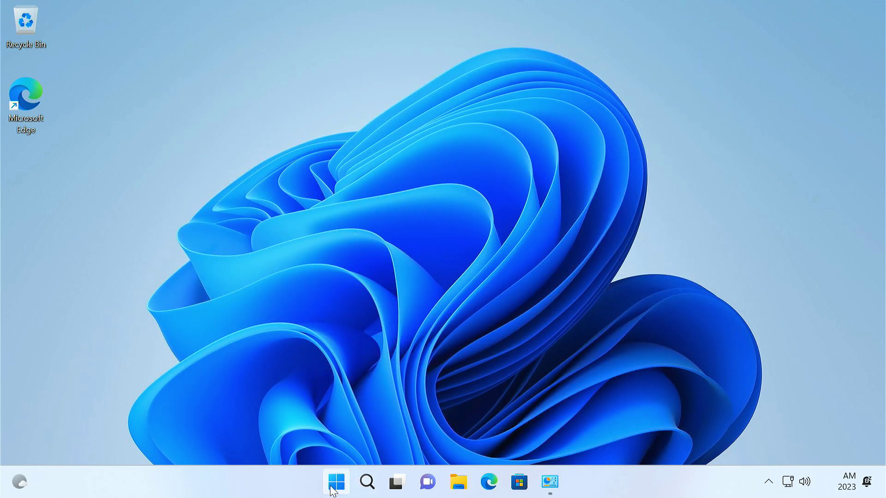
{"action": "left_click", "coordinate": [336, 482]}
{"action": "left_click", "coordinate": [614, 434]}
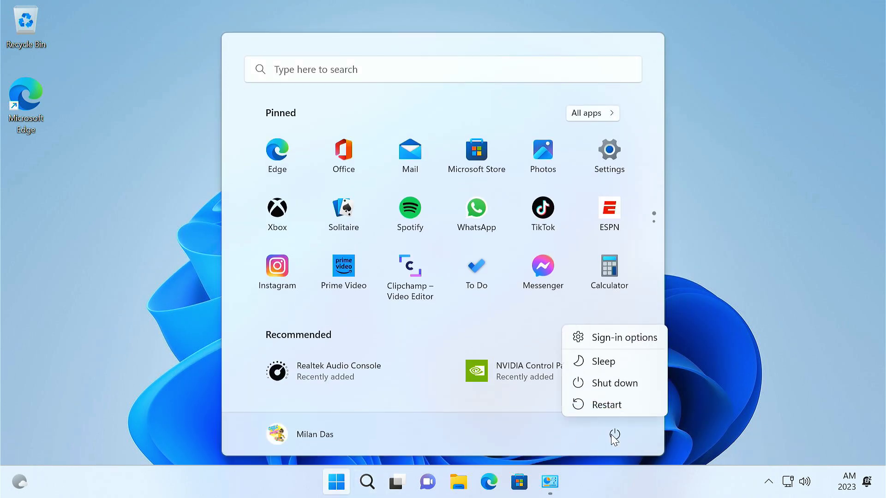
{"action": "left_click", "coordinate": [607, 404]}
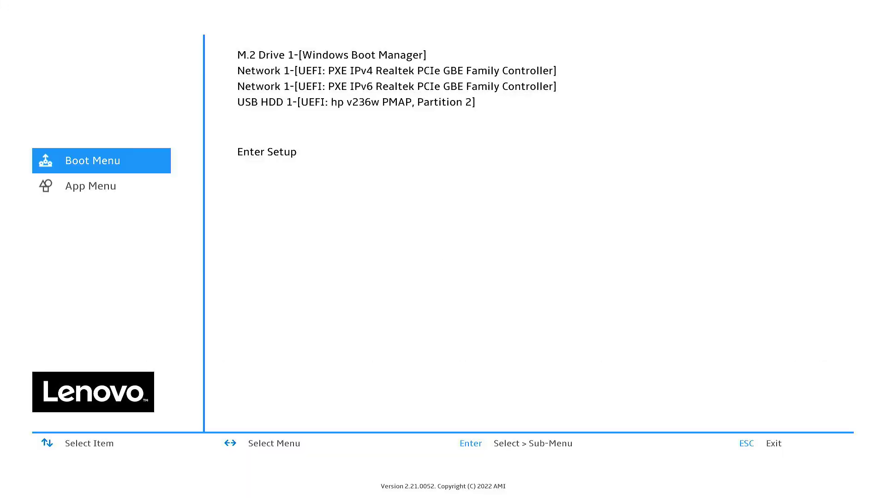
Step: Boot from the USB HDD 1 entry to reach Windows Setup
{"action": "key", "text": "Down"}
{"action": "key", "text": "Down"}
{"action": "key", "text": "Down"}
{"action": "key", "text": "Down"}
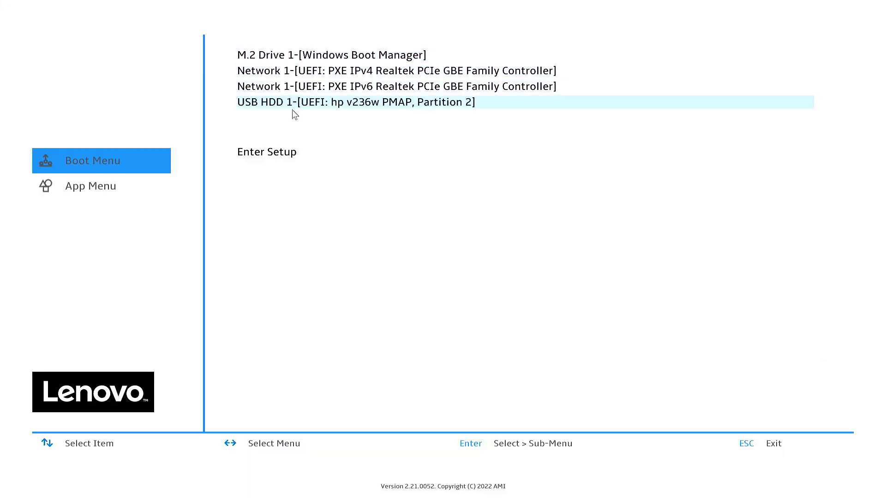
{"action": "key", "text": "Return"}
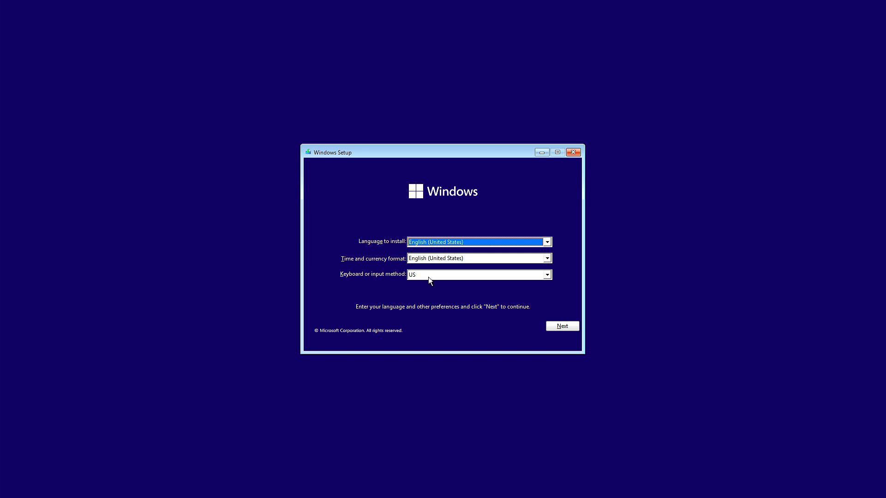
Step: Go to Repair your computer > Troubleshoot > System Image Recovery for Windows 11
{"action": "left_click", "coordinate": [560, 328]}
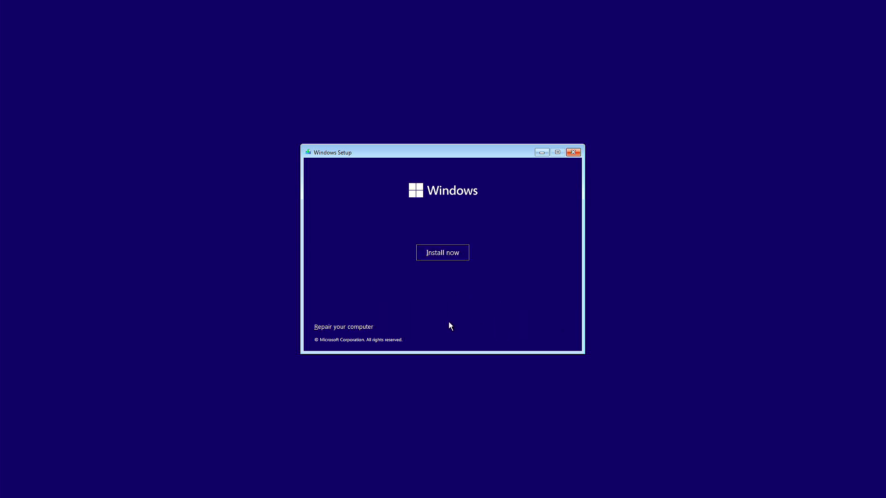
{"action": "left_click", "coordinate": [365, 328]}
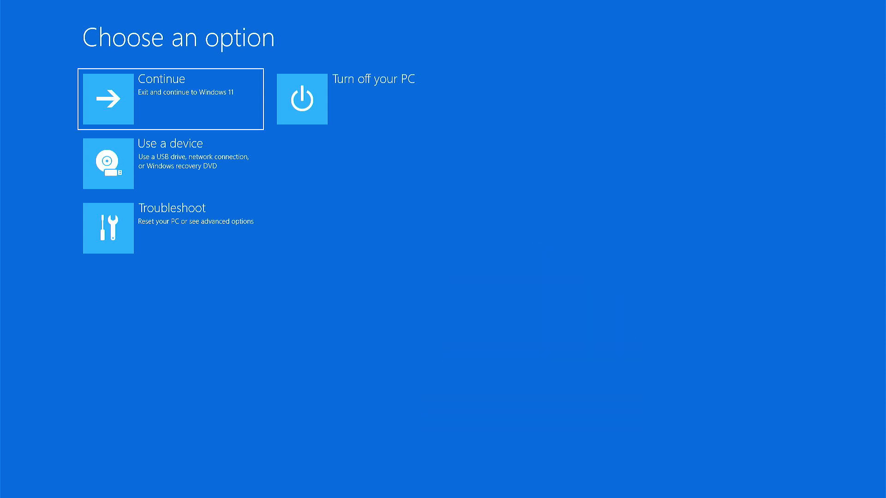
{"action": "left_click", "coordinate": [238, 234]}
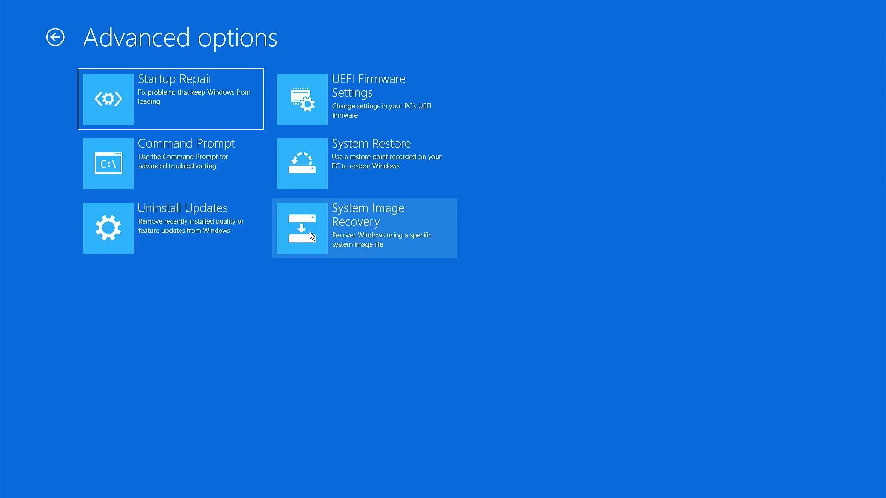
{"action": "left_click", "coordinate": [321, 228]}
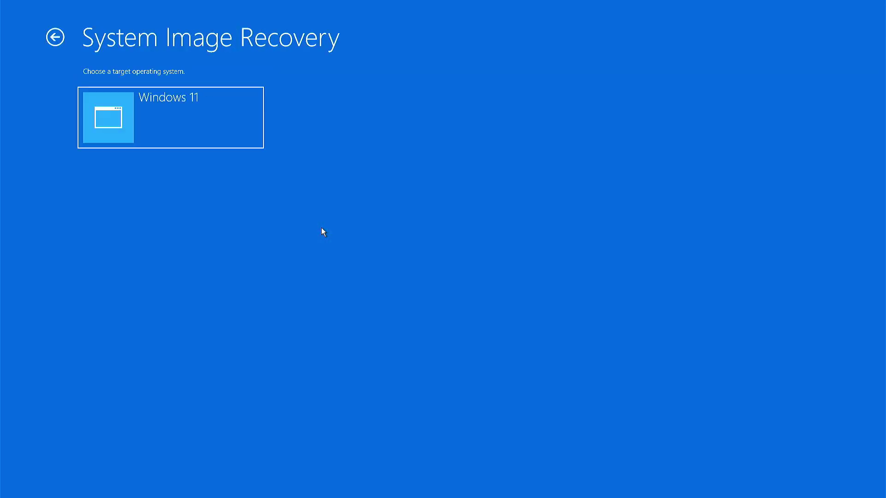
{"action": "left_click", "coordinate": [215, 123]}
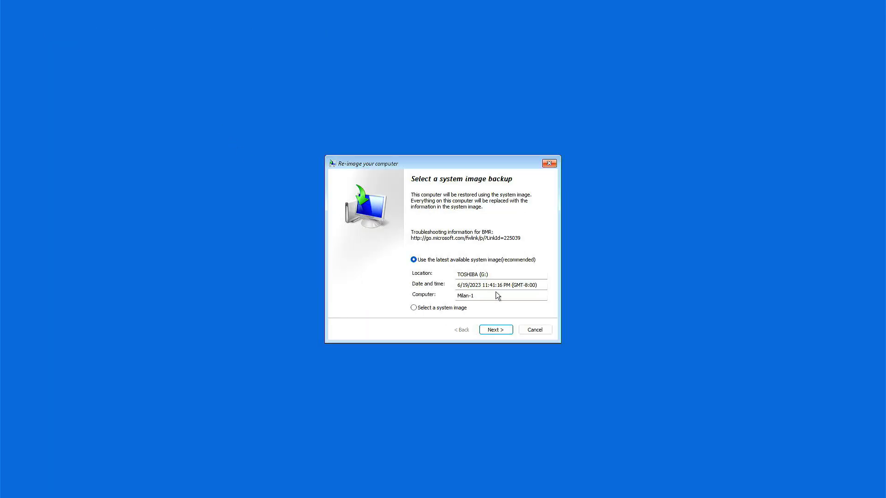
Step: Re-image the computer from the latest system image and restart
{"action": "left_click", "coordinate": [497, 330]}
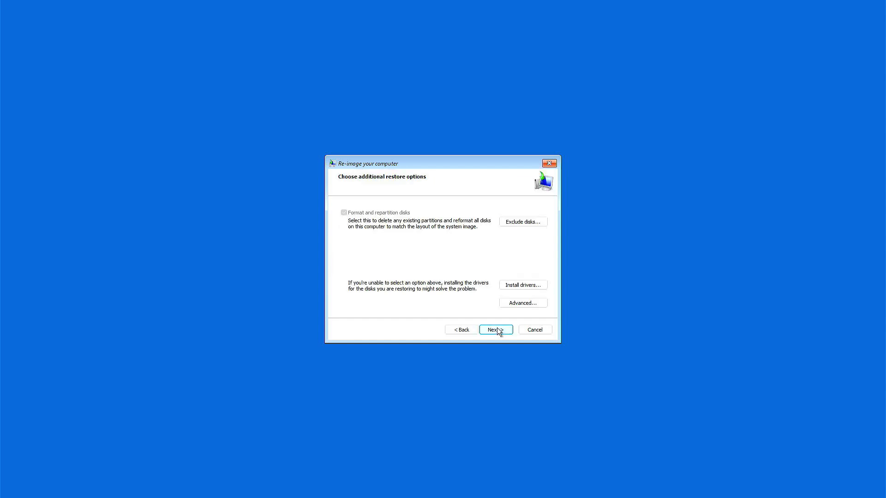
{"action": "left_click", "coordinate": [497, 330]}
{"action": "left_click", "coordinate": [497, 330]}
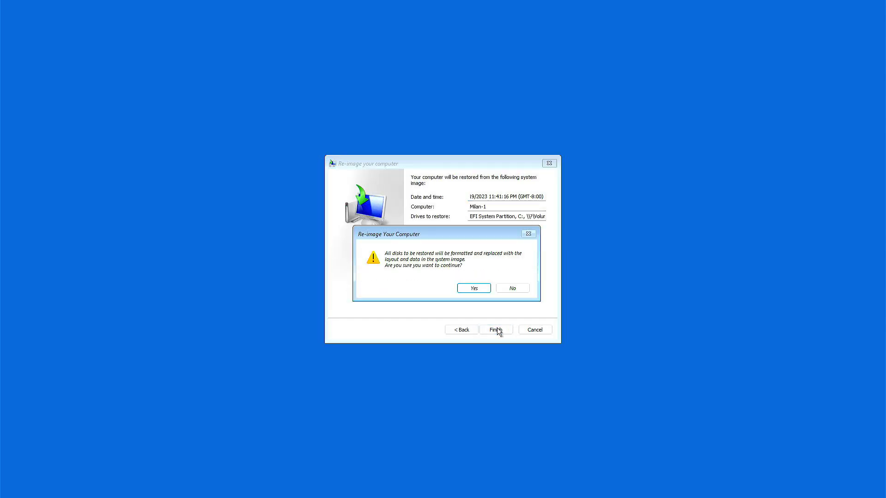
{"action": "left_click", "coordinate": [478, 289]}
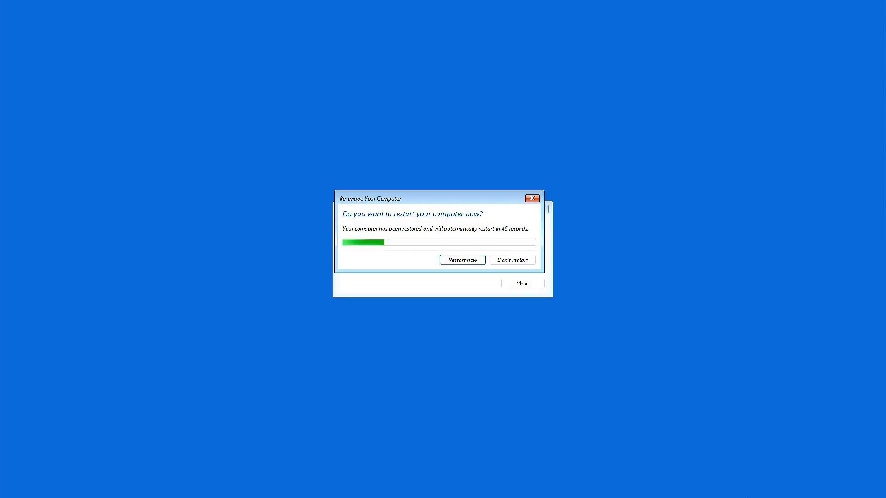
{"action": "key", "text": "Return"}
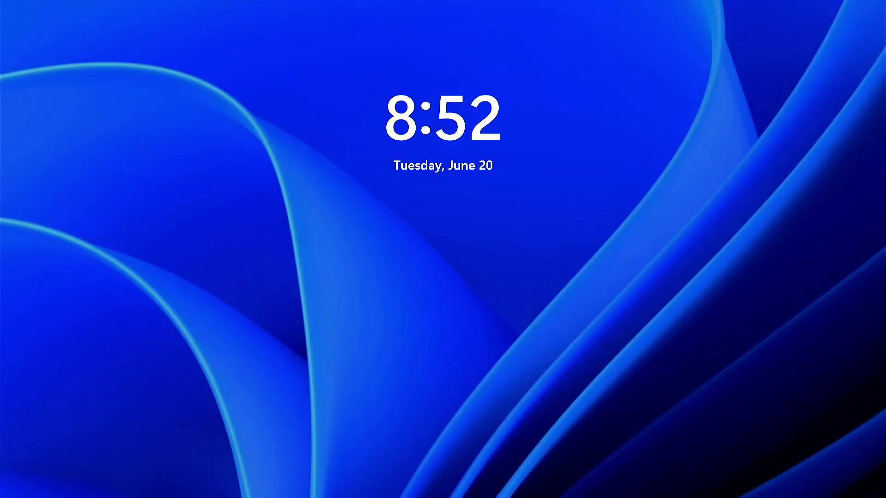
Step: Begin PIN setup, sign in with the account password and verify with the emailed code
{"action": "left_click", "coordinate": [416, 245]}
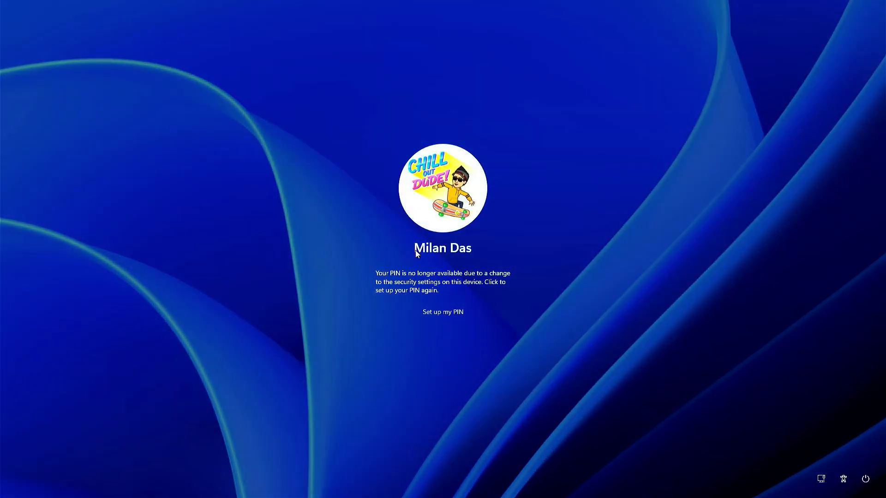
{"action": "left_click", "coordinate": [443, 313]}
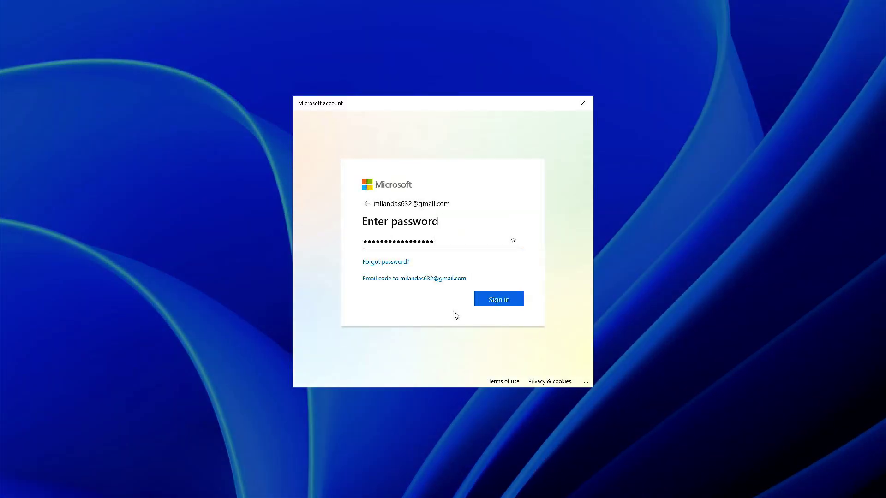
{"action": "key", "text": "Return"}
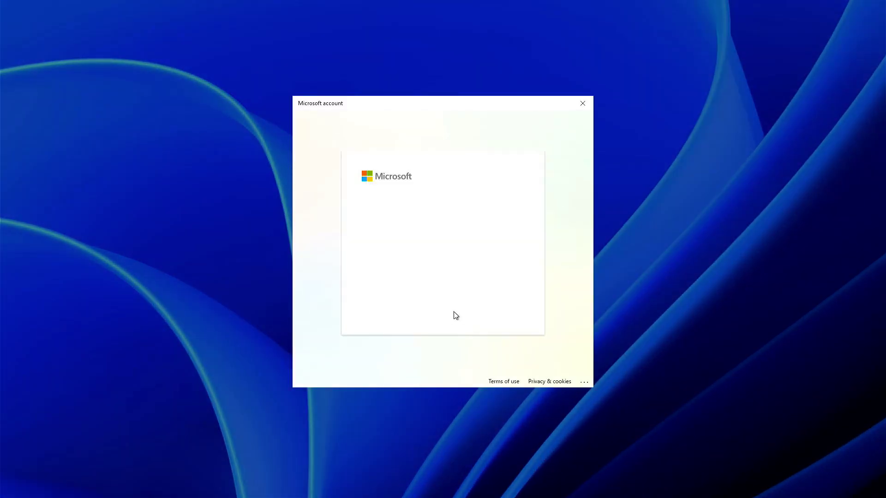
{"action": "left_click", "coordinate": [457, 246]}
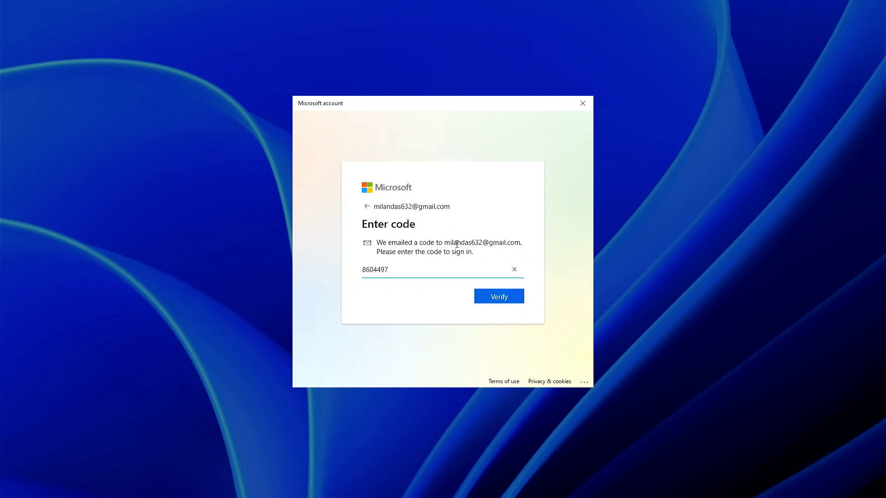
{"action": "key", "text": "Return"}
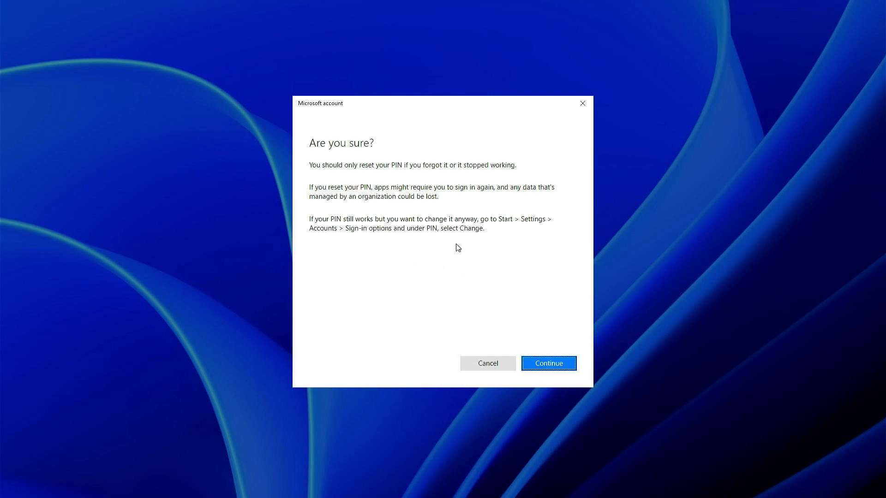
Step: Set and confirm a new Windows Hello PIN allowing letters and symbols
{"action": "left_click", "coordinate": [549, 364]}
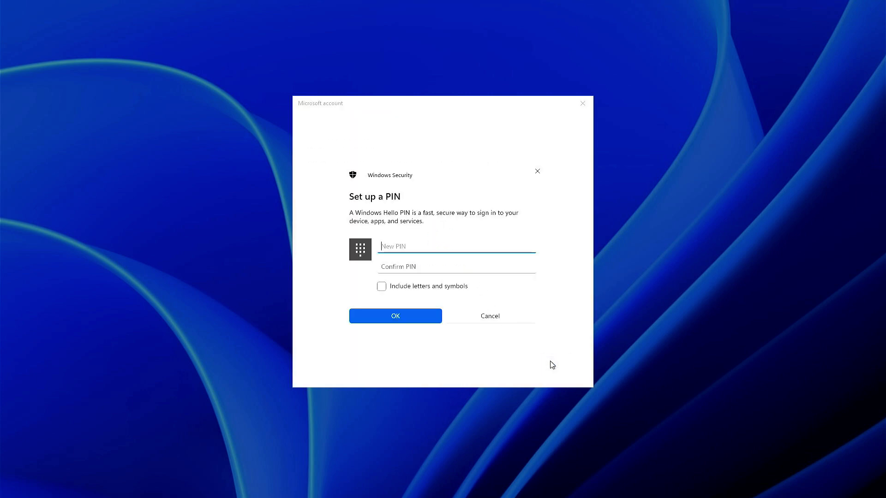
{"action": "left_click", "coordinate": [386, 287]}
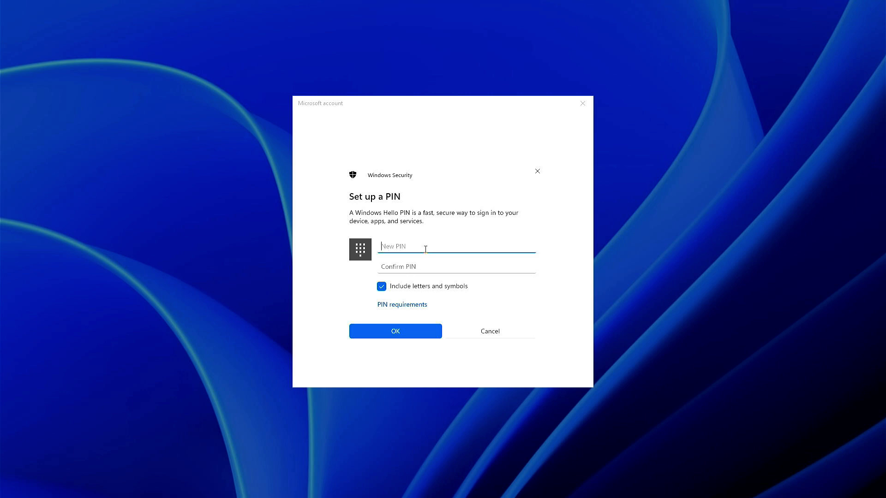
{"action": "type", "text": "••••••••••"}
{"action": "left_click", "coordinate": [428, 266]}
{"action": "type", "text": "••••••••"}
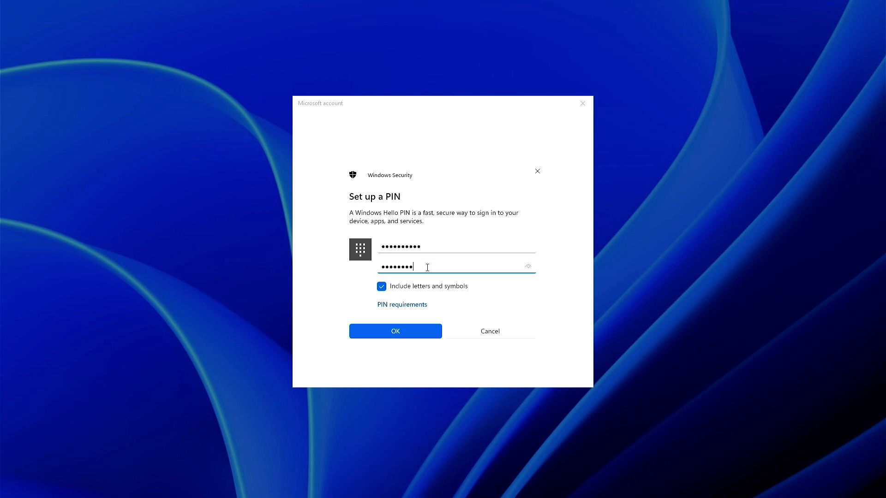
{"action": "left_click", "coordinate": [405, 332]}
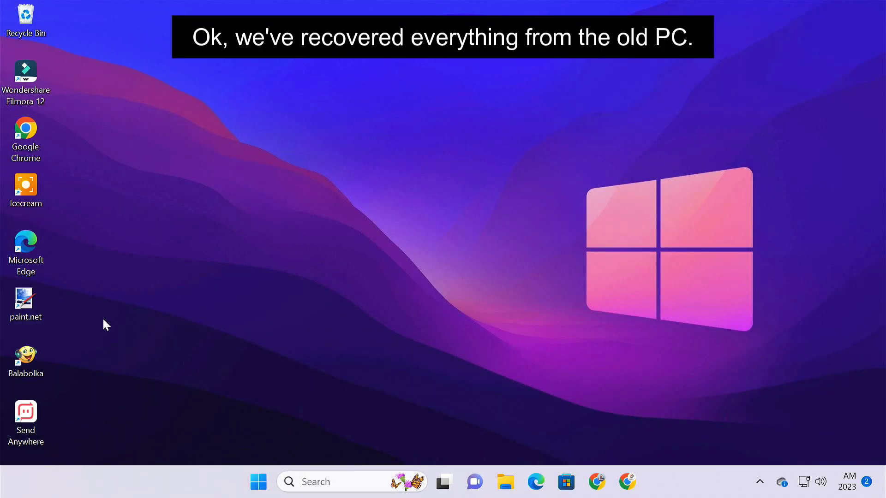
Step: Review the 30 restored programs in Control Panel's Programs and Features, then close it
{"action": "left_click", "coordinate": [302, 487]}
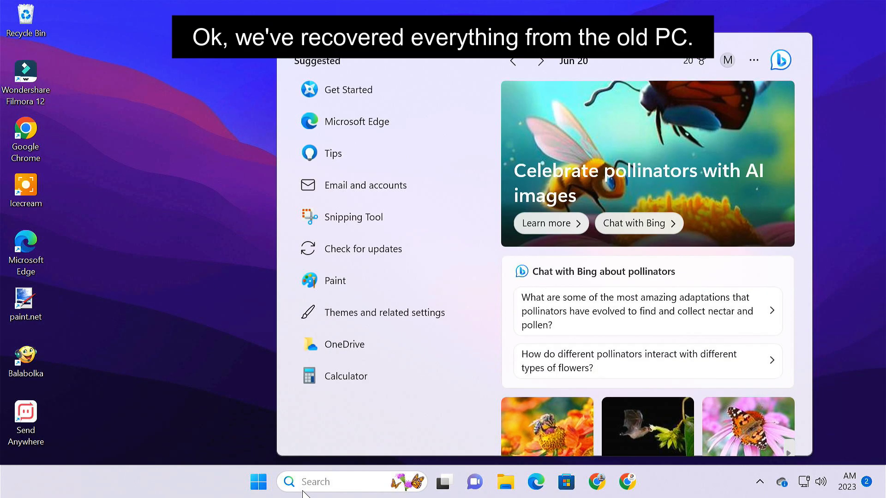
{"action": "type", "text": "control"}
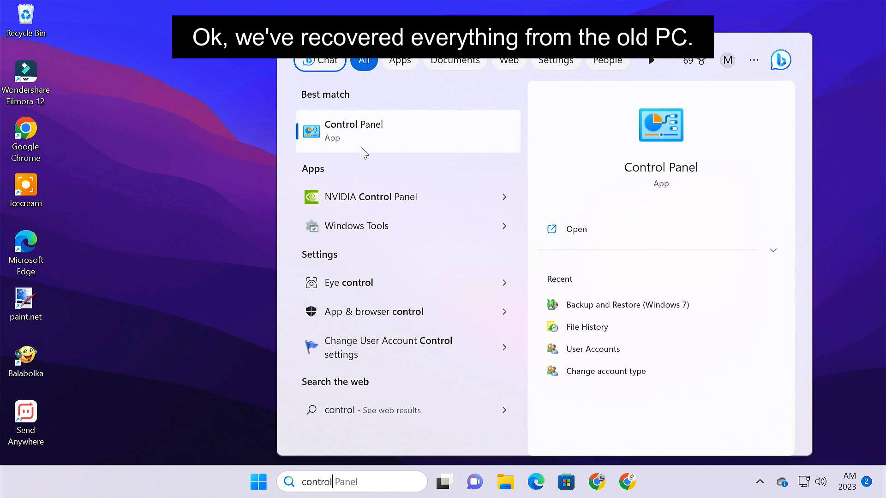
{"action": "left_click", "coordinate": [362, 144]}
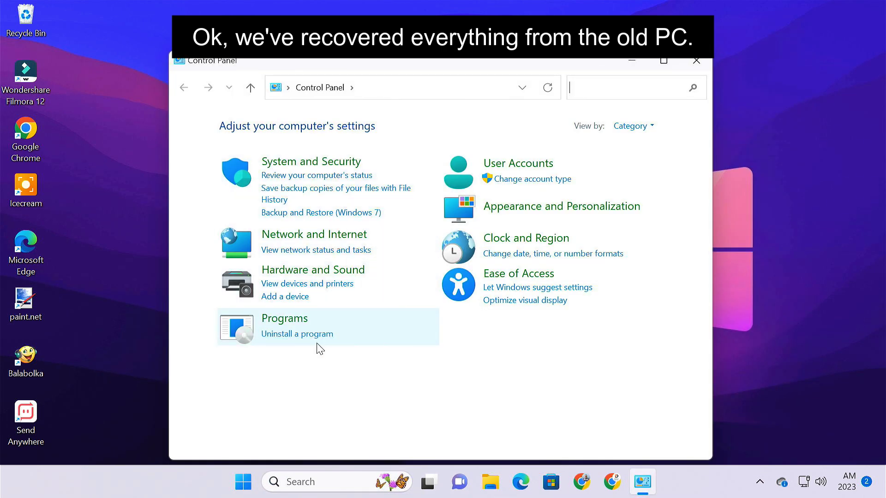
{"action": "left_click", "coordinate": [318, 337]}
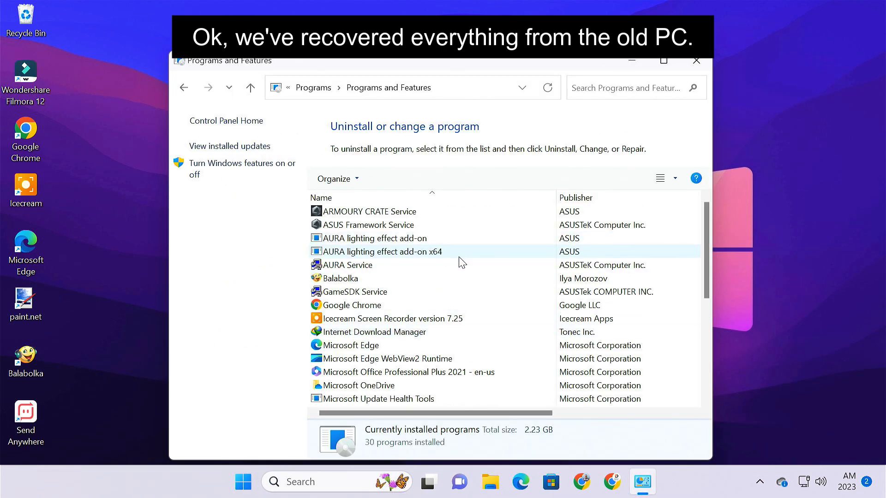
{"action": "scroll", "coordinate": [463, 273], "scroll_direction": "down", "scroll_amount": 4}
{"action": "scroll", "coordinate": [463, 272], "scroll_direction": "down", "scroll_amount": 1}
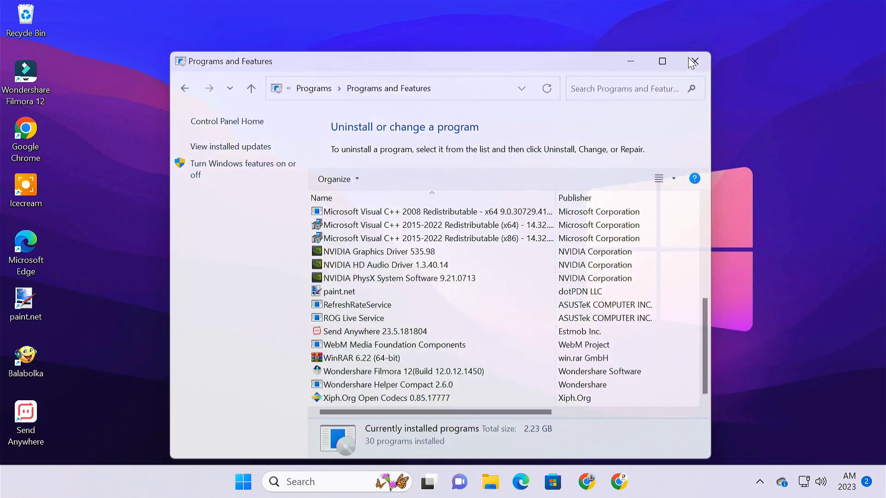
{"action": "left_click", "coordinate": [693, 61]}
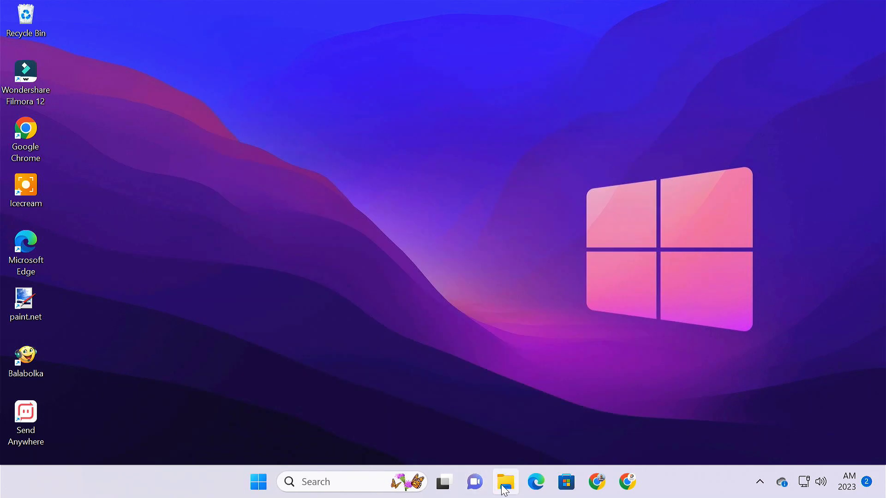
{"action": "left_click", "coordinate": [505, 486]}
Step: Check Downloads, Documents and Pictures, and confirm Local Disk (C:) has 161 GB free of 237 GB
{"action": "left_click", "coordinate": [237, 231]}
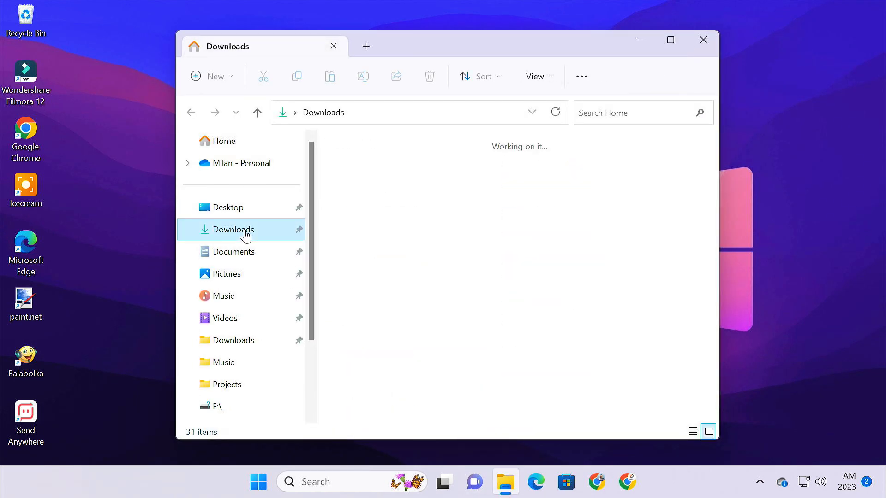
{"action": "left_click", "coordinate": [244, 257]}
{"action": "left_click", "coordinate": [240, 279]}
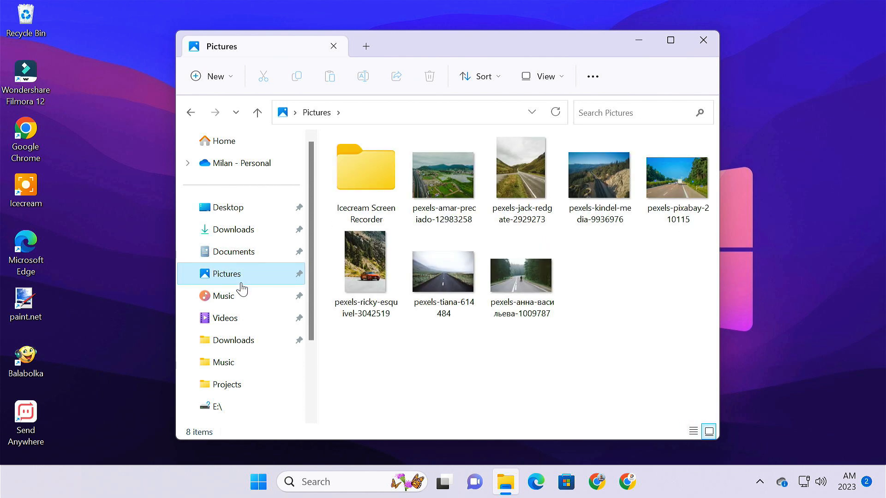
{"action": "scroll", "coordinate": [251, 335], "scroll_direction": "down", "scroll_amount": 2}
{"action": "left_click", "coordinate": [233, 363]}
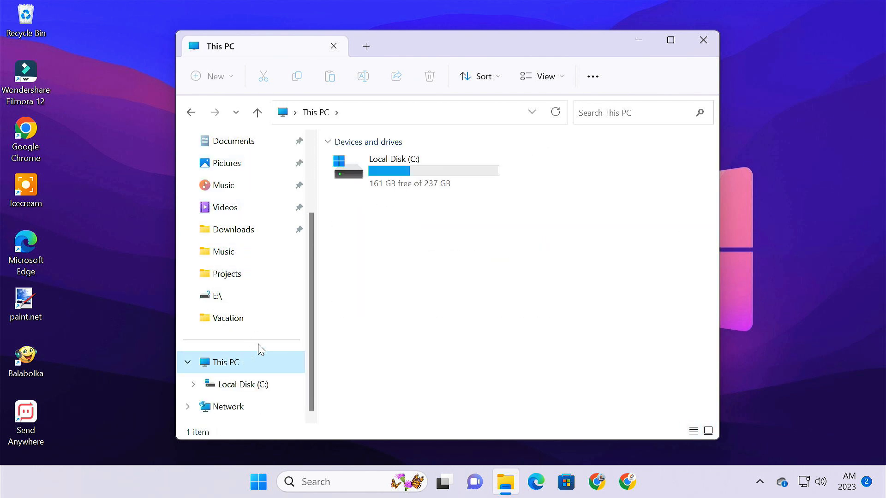
{"action": "left_click", "coordinate": [405, 180]}
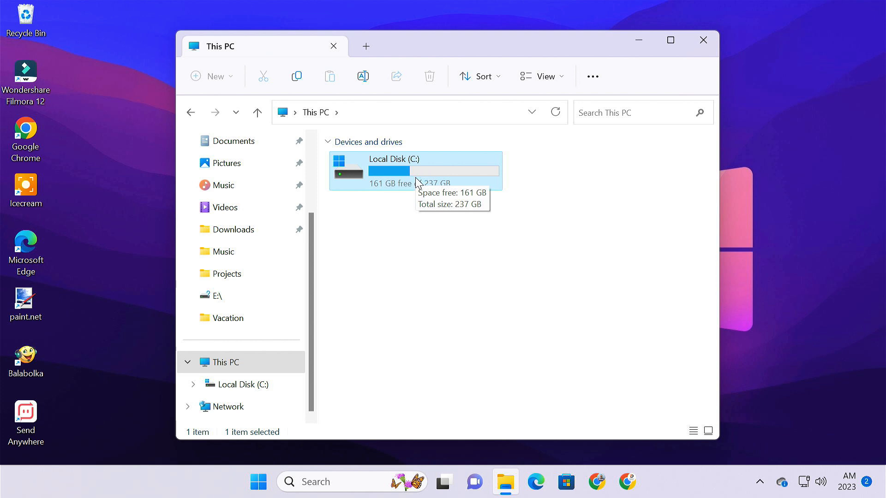
{"action": "left_click", "coordinate": [432, 243]}
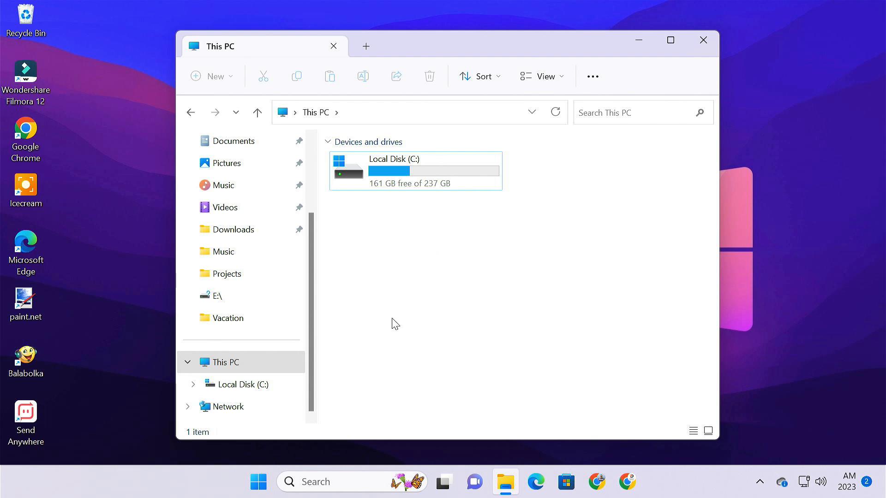
{"action": "left_click", "coordinate": [342, 480]}
{"action": "type", "text": "disk management"}
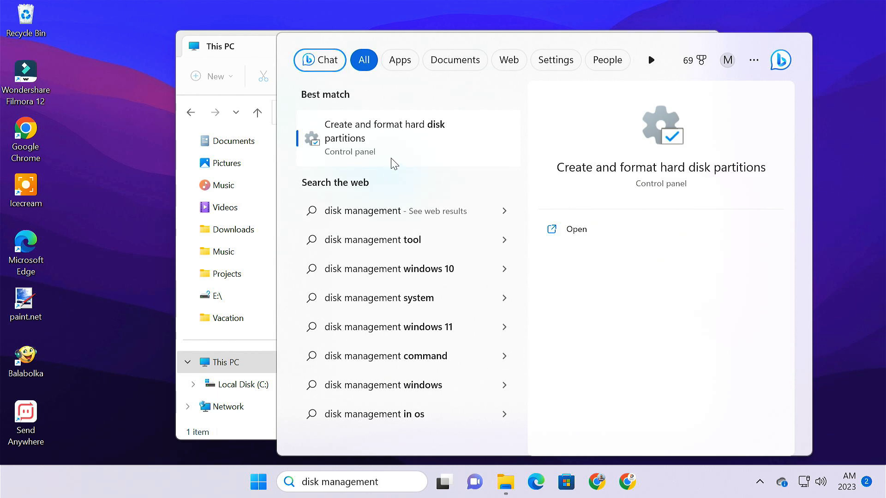
Step: Open Disk Management maximized and start a New Simple Volume on the 238.47 GB unallocated space
{"action": "left_click", "coordinate": [396, 139]}
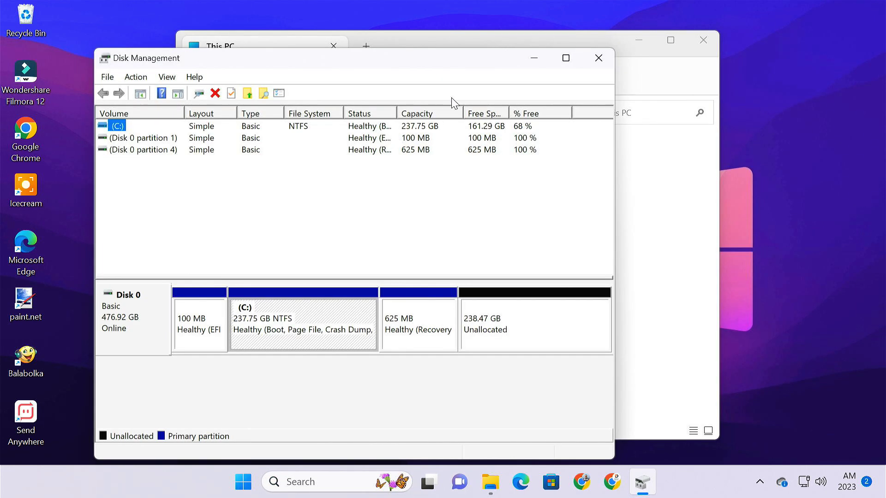
{"action": "left_click", "coordinate": [566, 57]}
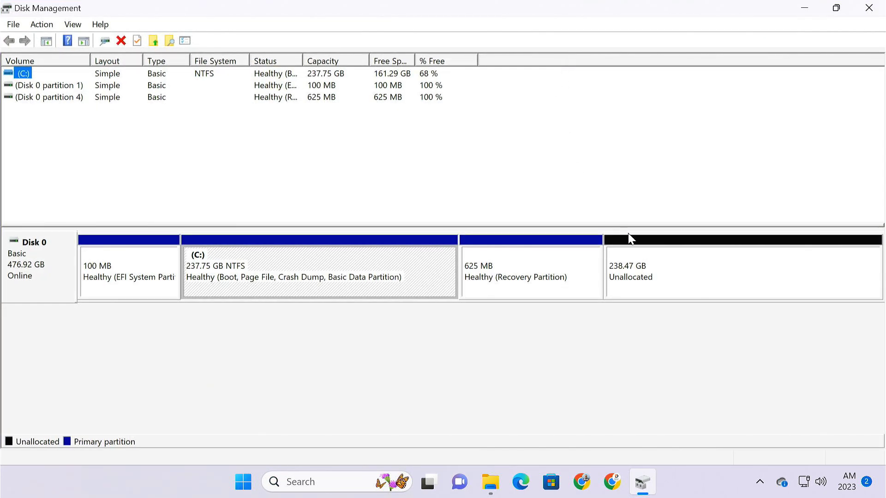
{"action": "right_click", "coordinate": [652, 258]}
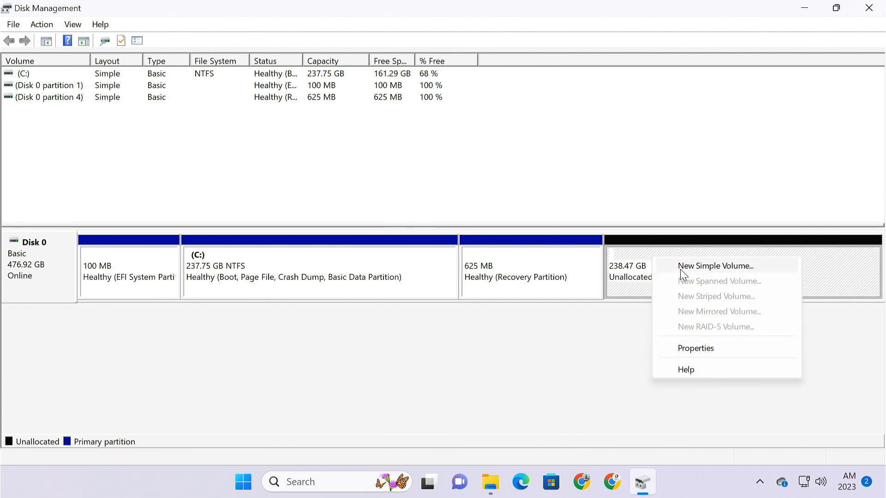
{"action": "left_click", "coordinate": [680, 270]}
Step: Create a 150000 MB NTFS volume labelled DATA with drive letter D
{"action": "left_click", "coordinate": [272, 322]}
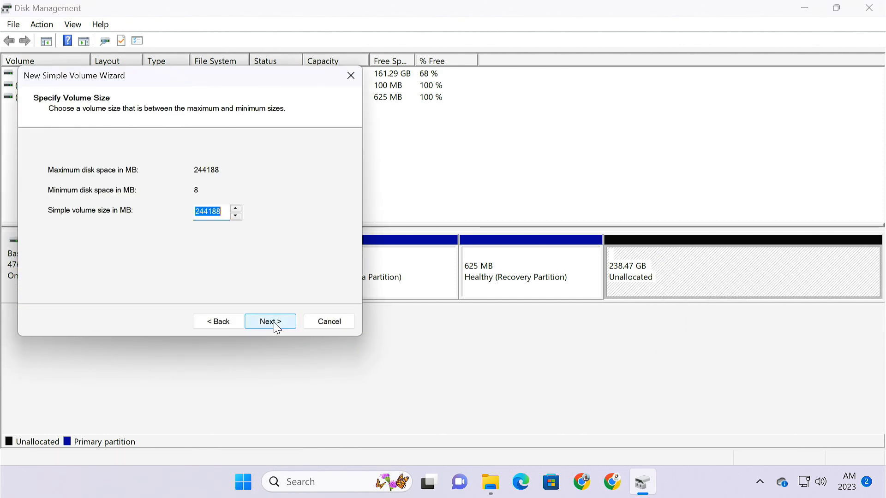
{"action": "type", "text": "150000"}
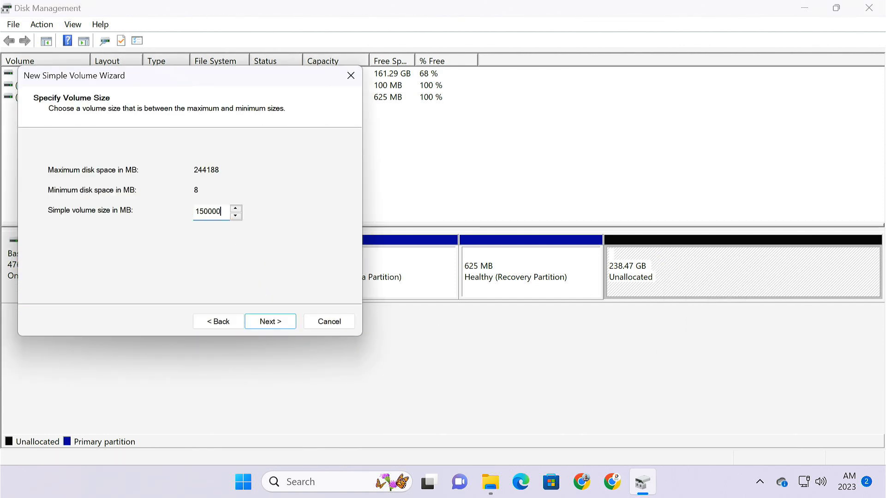
{"action": "left_click", "coordinate": [268, 323]}
{"action": "left_click", "coordinate": [268, 323]}
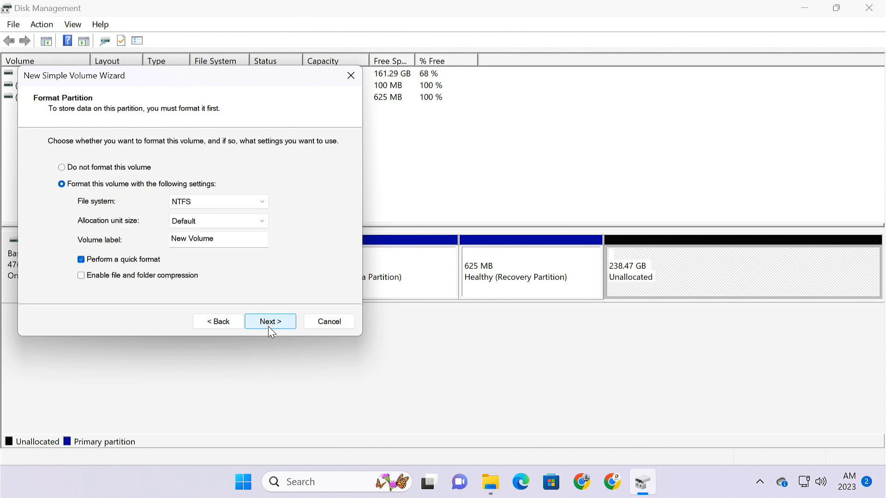
{"action": "left_click_drag", "start_coordinate": [230, 242], "coordinate": [159, 248]}
{"action": "type", "text": "DATA"}
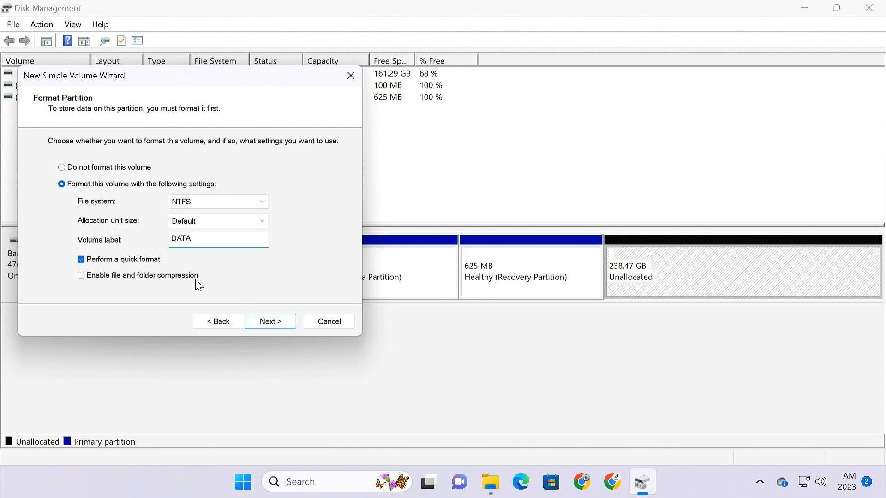
{"action": "left_click", "coordinate": [270, 321]}
{"action": "left_click", "coordinate": [271, 320]}
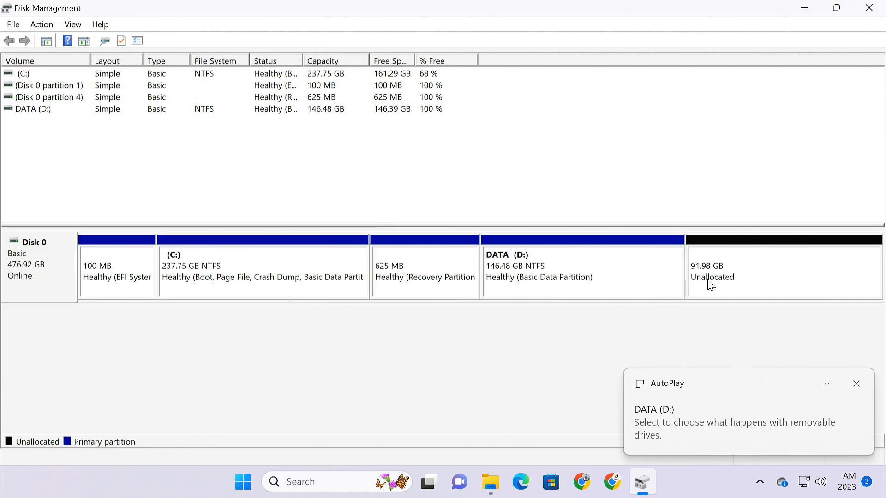
Step: Create a 91.98 GB NTFS volume with drive letter E from the remaining unallocated space
{"action": "right_click", "coordinate": [723, 266]}
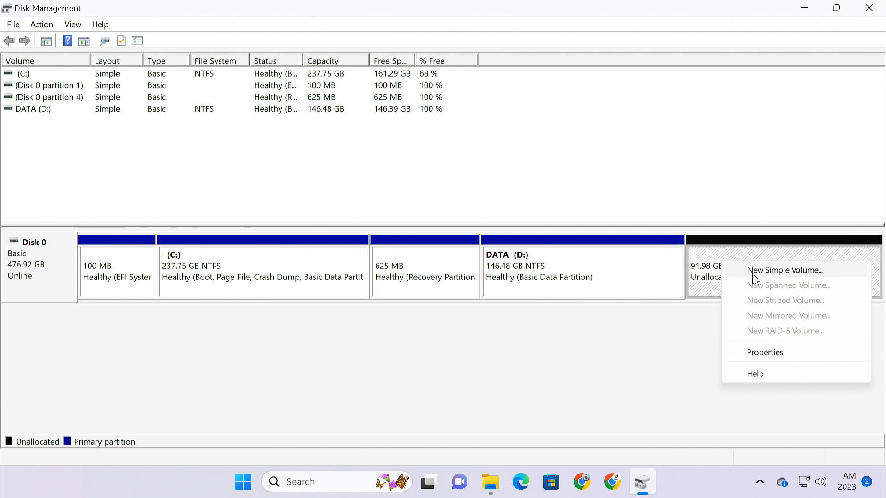
{"action": "left_click", "coordinate": [752, 273]}
{"action": "left_click", "coordinate": [278, 320]}
{"action": "left_click", "coordinate": [278, 318]}
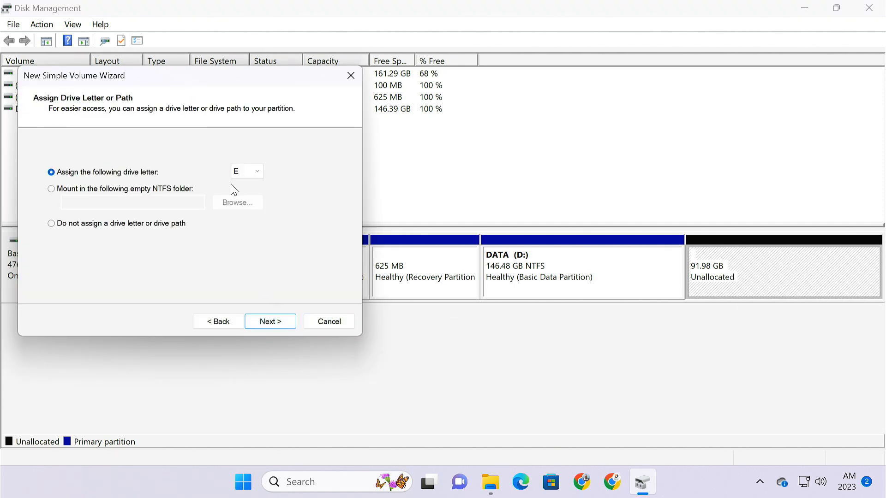
{"action": "left_click", "coordinate": [270, 320]}
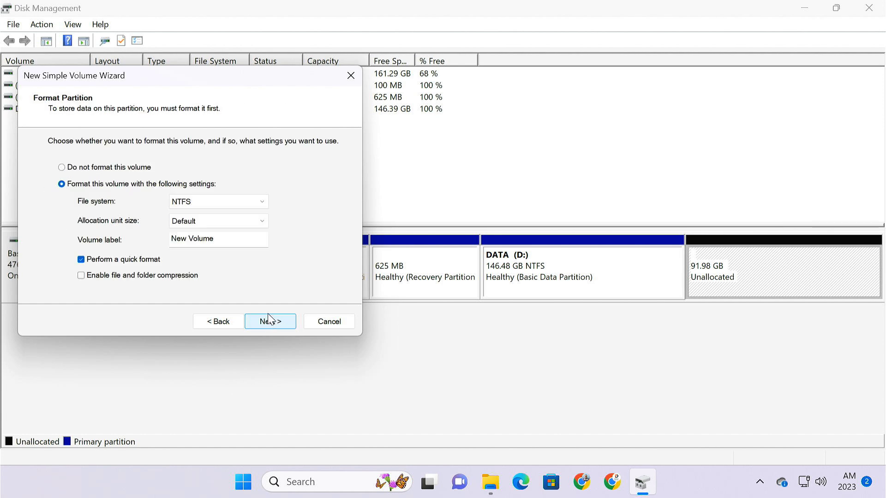
{"action": "left_click_drag", "start_coordinate": [227, 240], "coordinate": [176, 238]}
{"action": "key", "text": "BackSpace"}
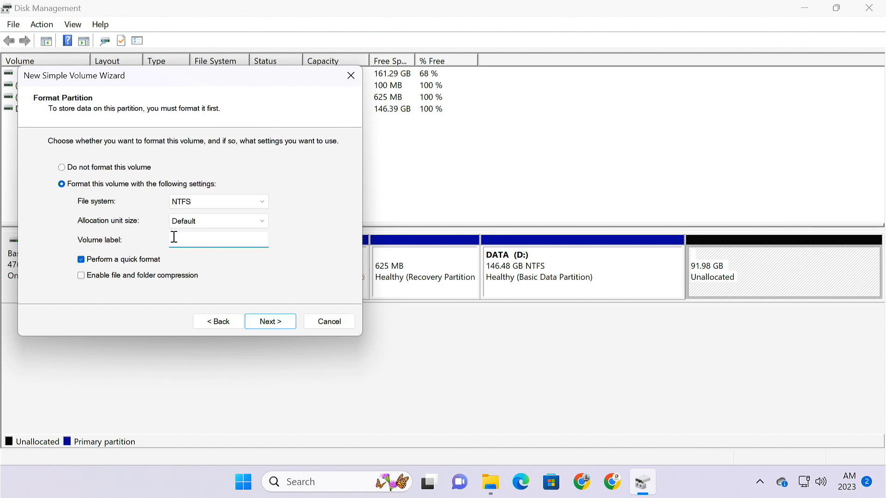
{"action": "left_click", "coordinate": [272, 319]}
{"action": "left_click", "coordinate": [271, 317]}
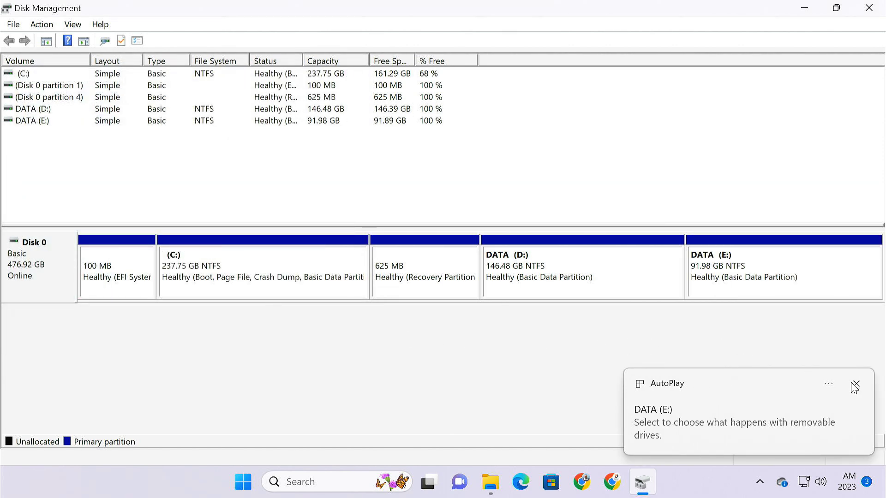
{"action": "left_click", "coordinate": [859, 386]}
Step: Close Disk Management, check DATA (D:) and DATA (E:) in This PC, then close File Explorer
{"action": "left_click", "coordinate": [870, 8]}
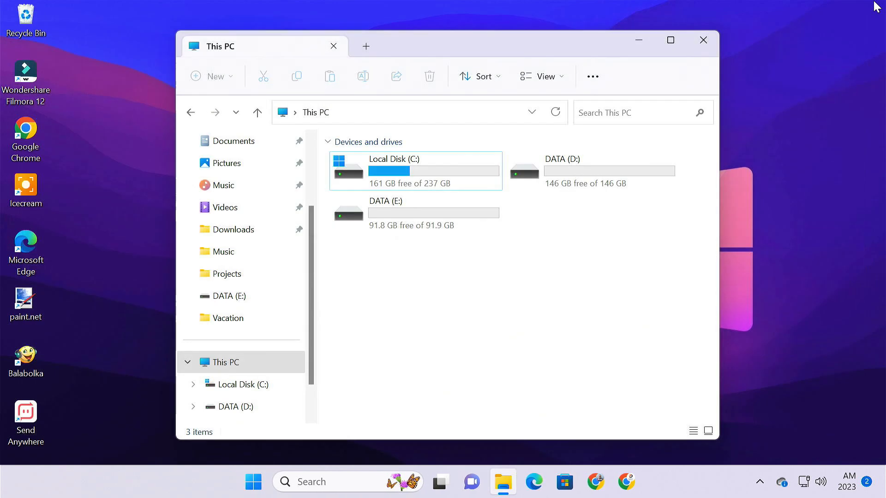
{"action": "left_click", "coordinate": [554, 178]}
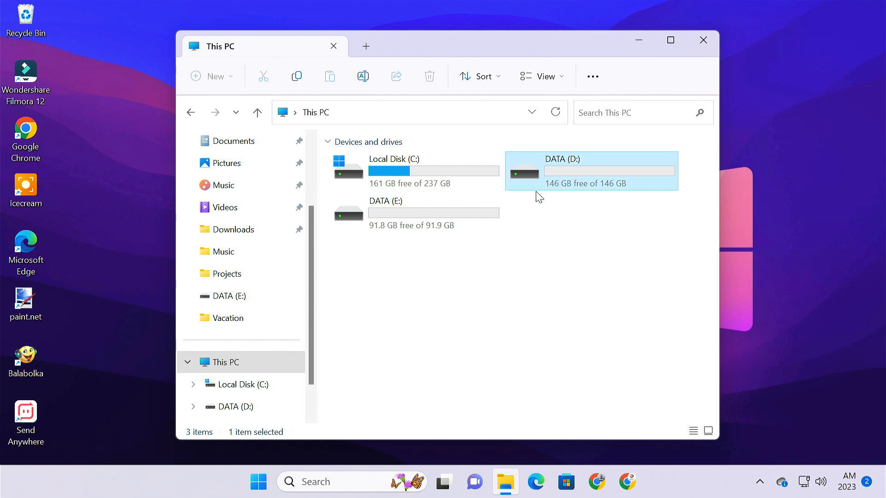
{"action": "left_click", "coordinate": [441, 218]}
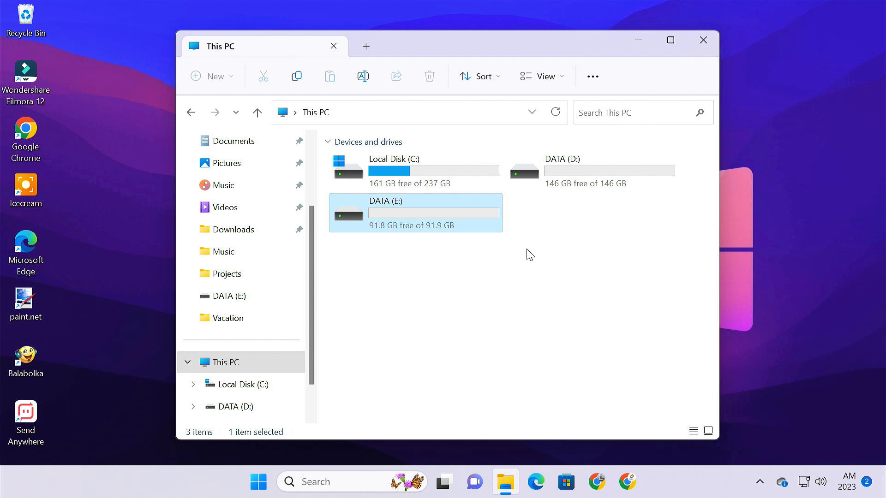
{"action": "left_click", "coordinate": [702, 41]}
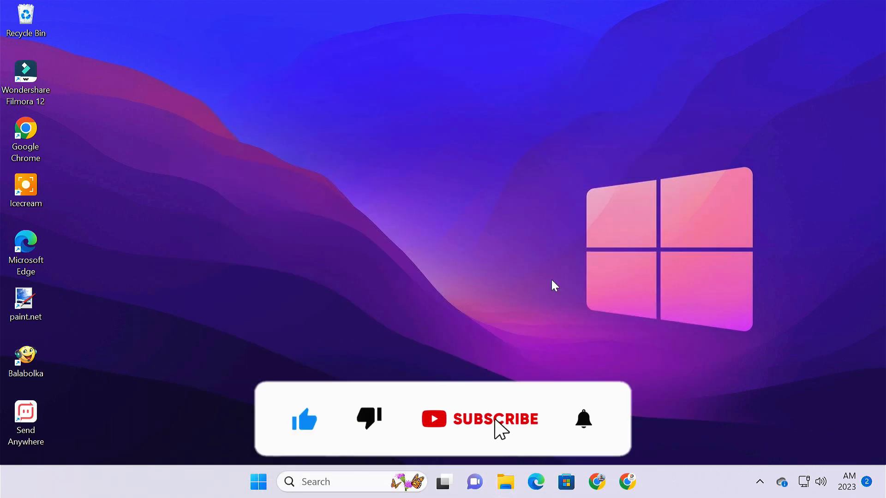